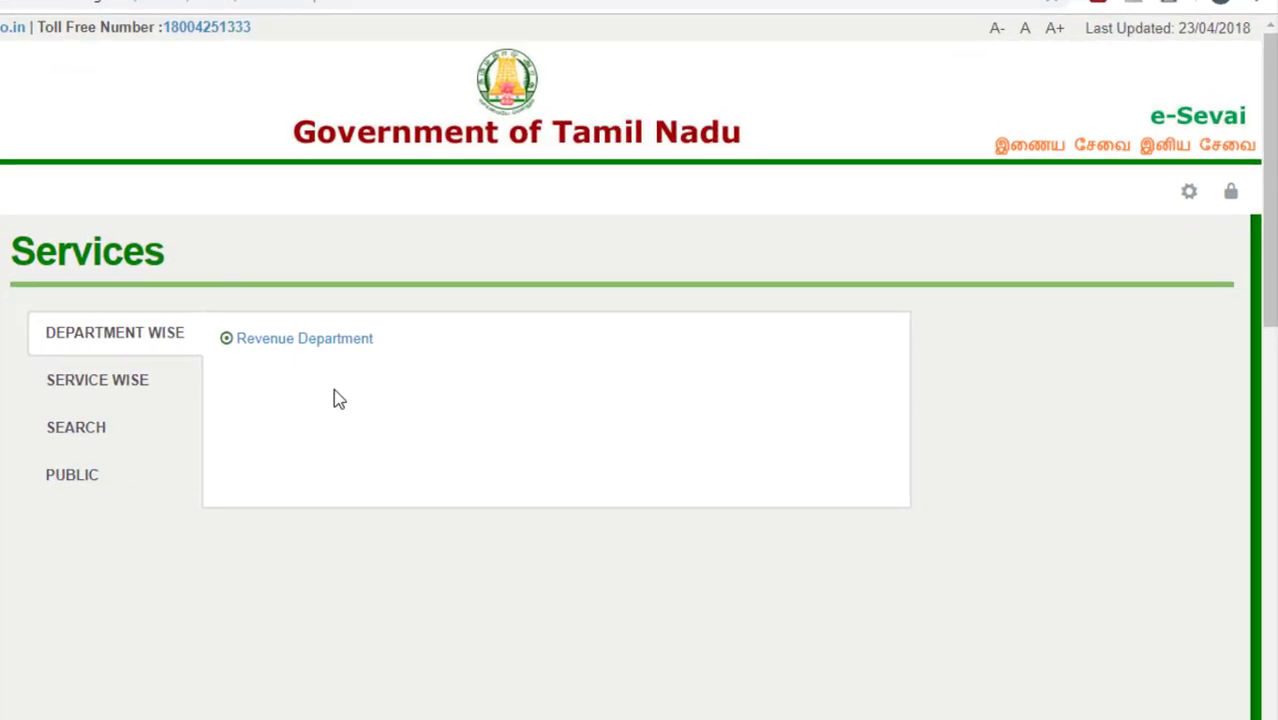
Open REV-102 Nativity certificate from the Revenue Department's service list
left_click(300, 345)
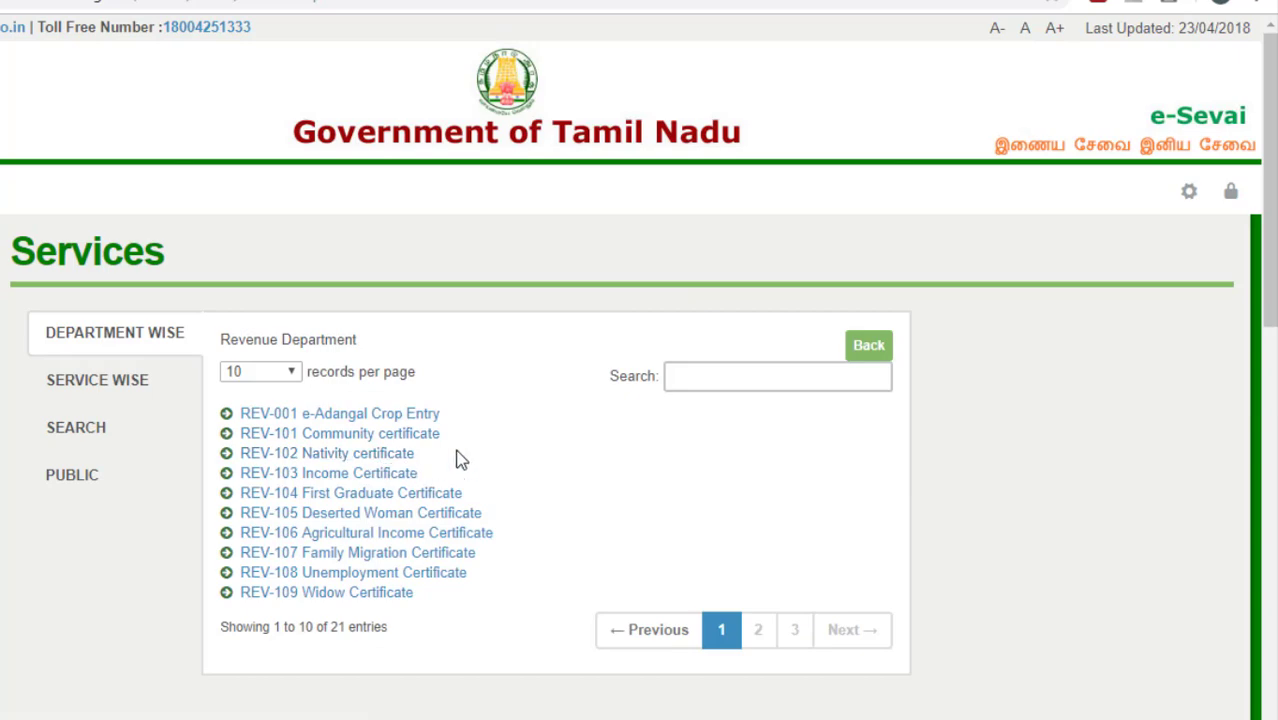
left_click(388, 456)
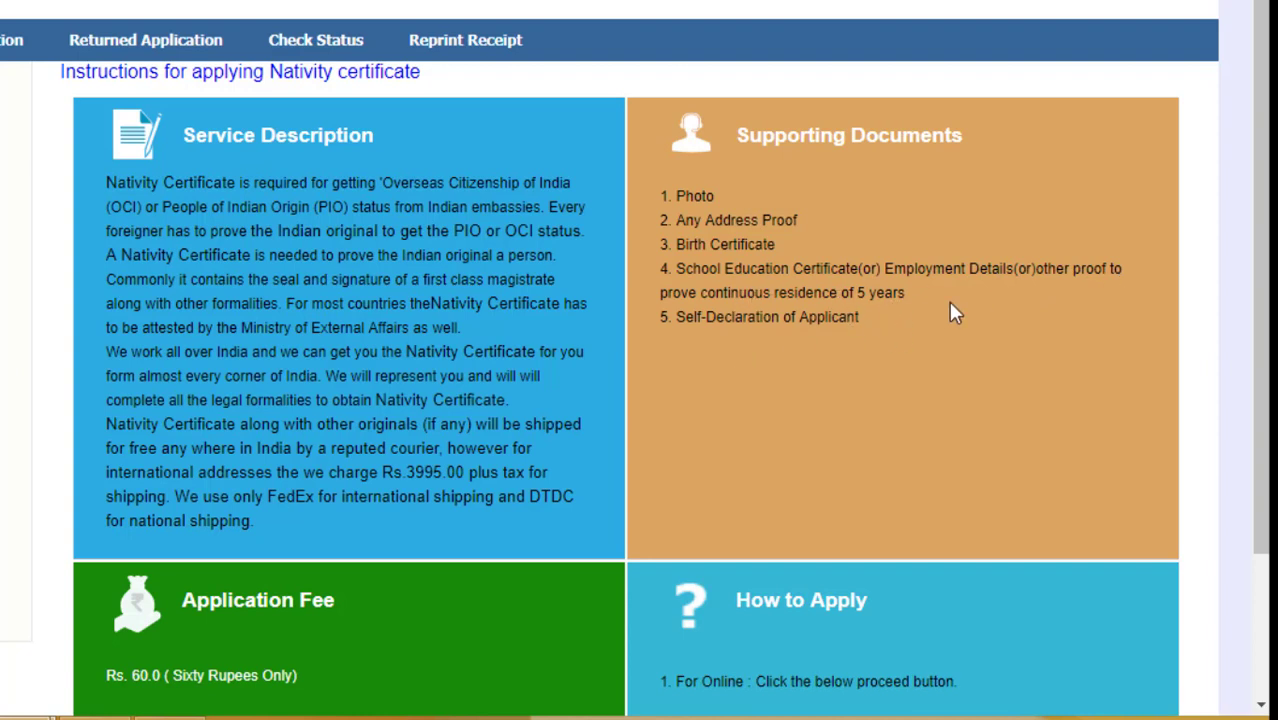
Go past the REV-102 instructions to the applicant CAN search form
scroll(365, 625, "down", 1)
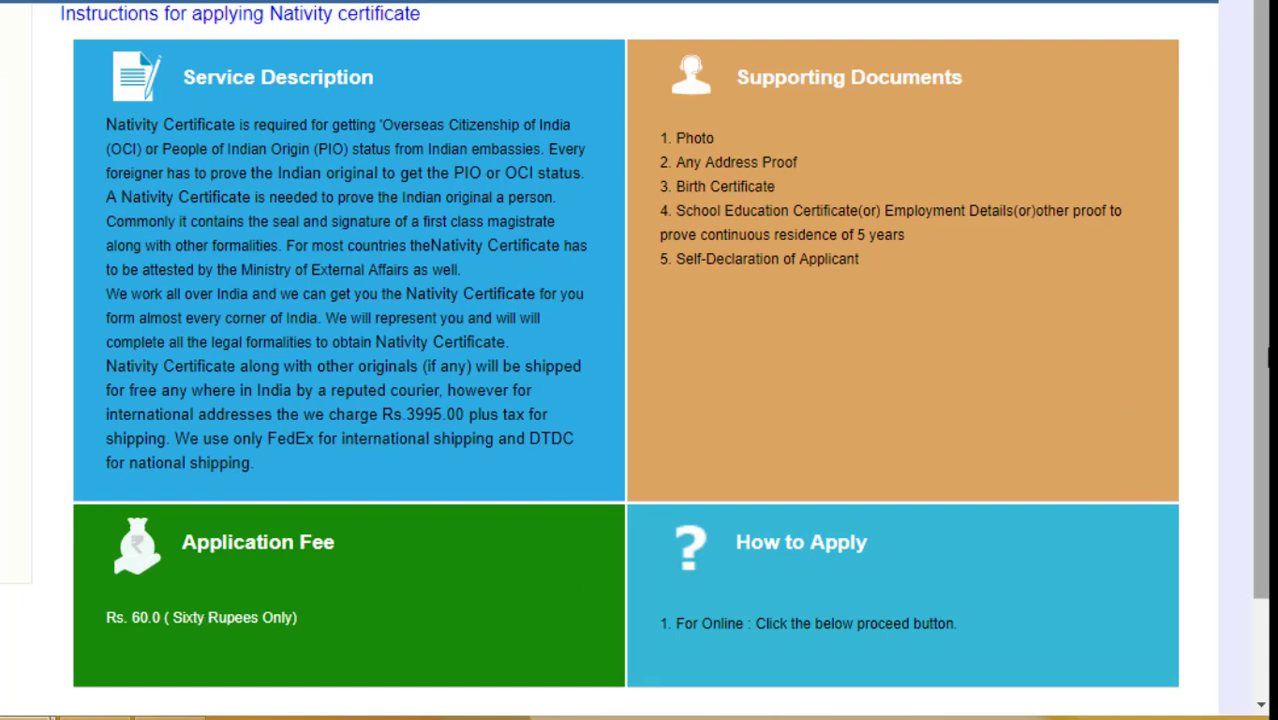
scroll(719, 599, "down", 2)
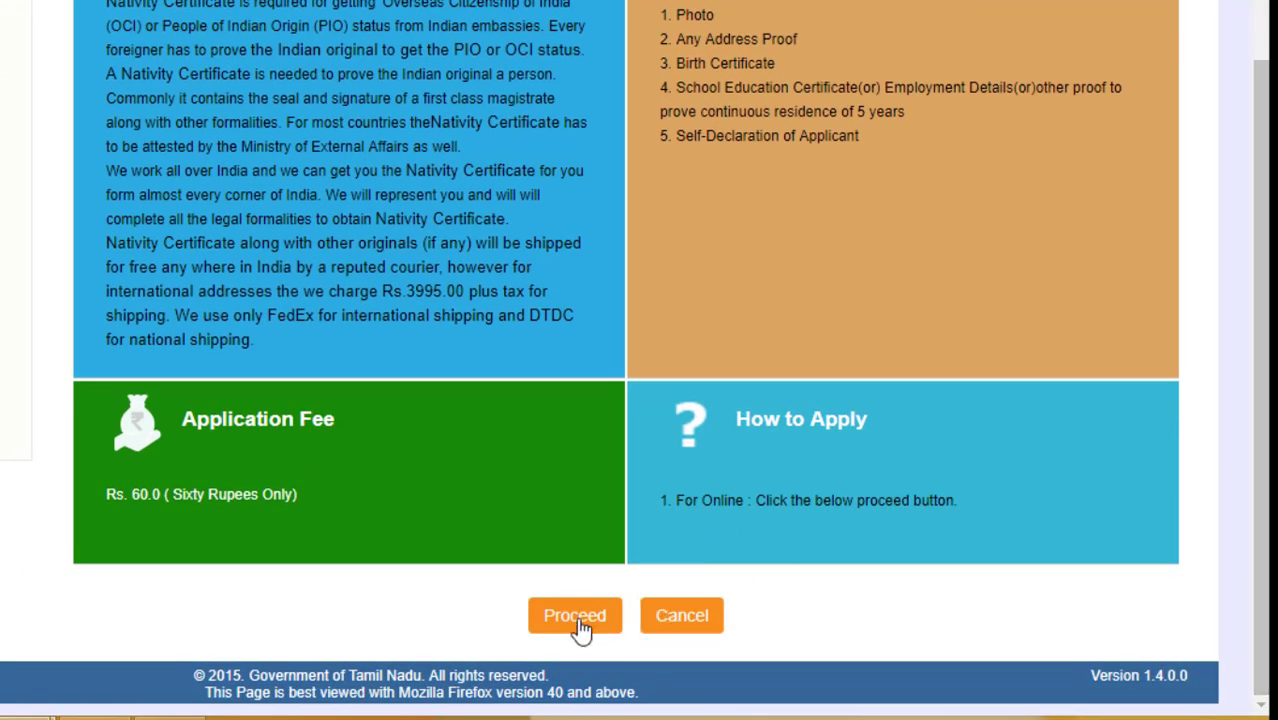
left_click(576, 616)
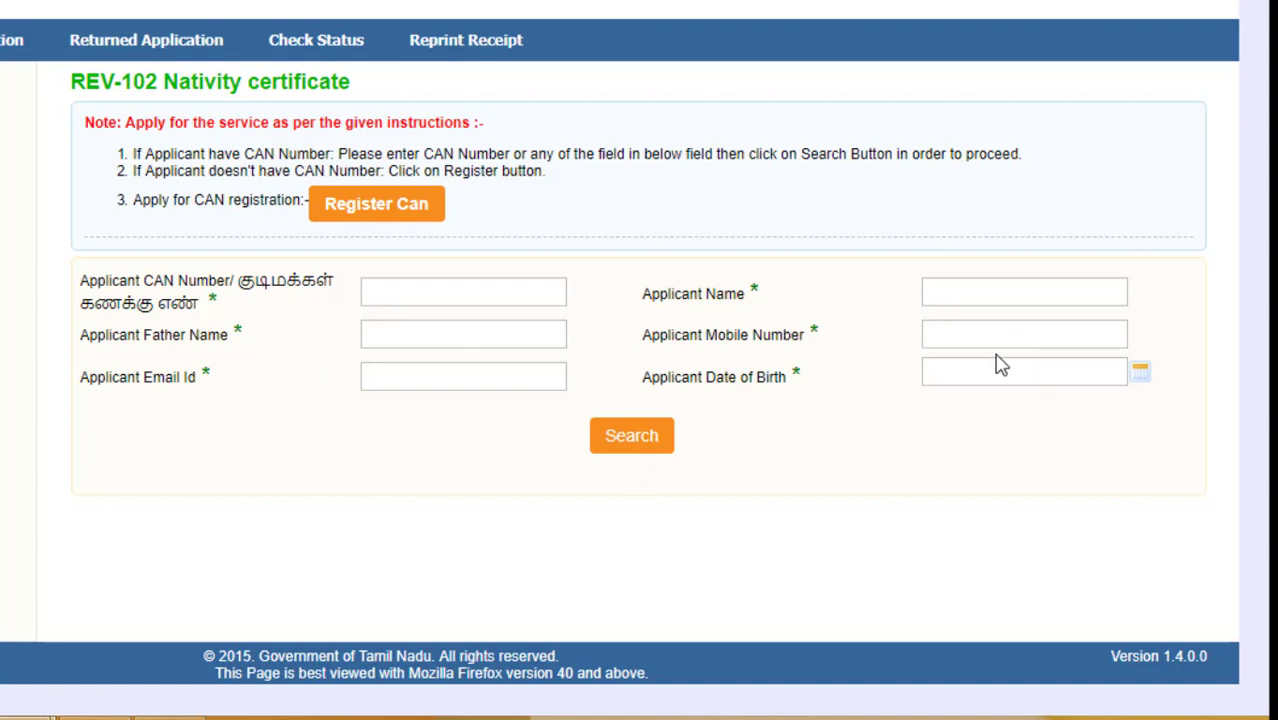
Search for the applicant by their pasted CAN number and select the matching record
left_click(462, 298)
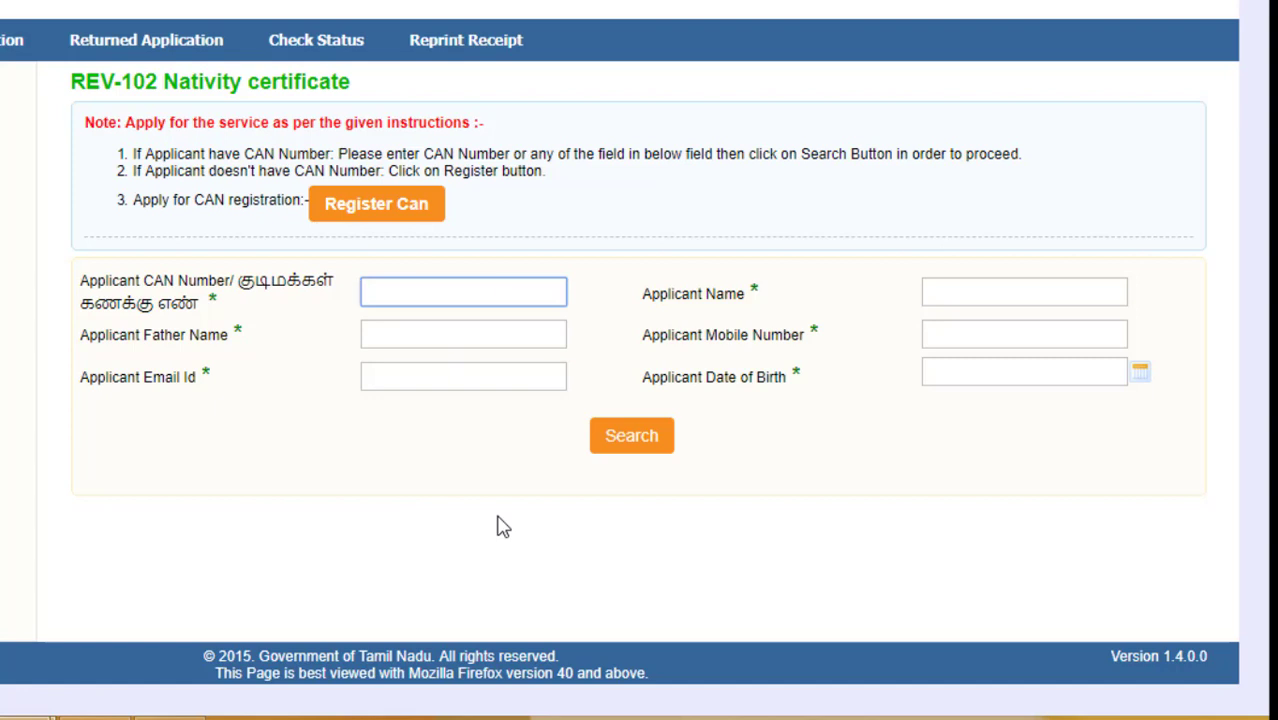
key("ctrl+v")
left_click(640, 438)
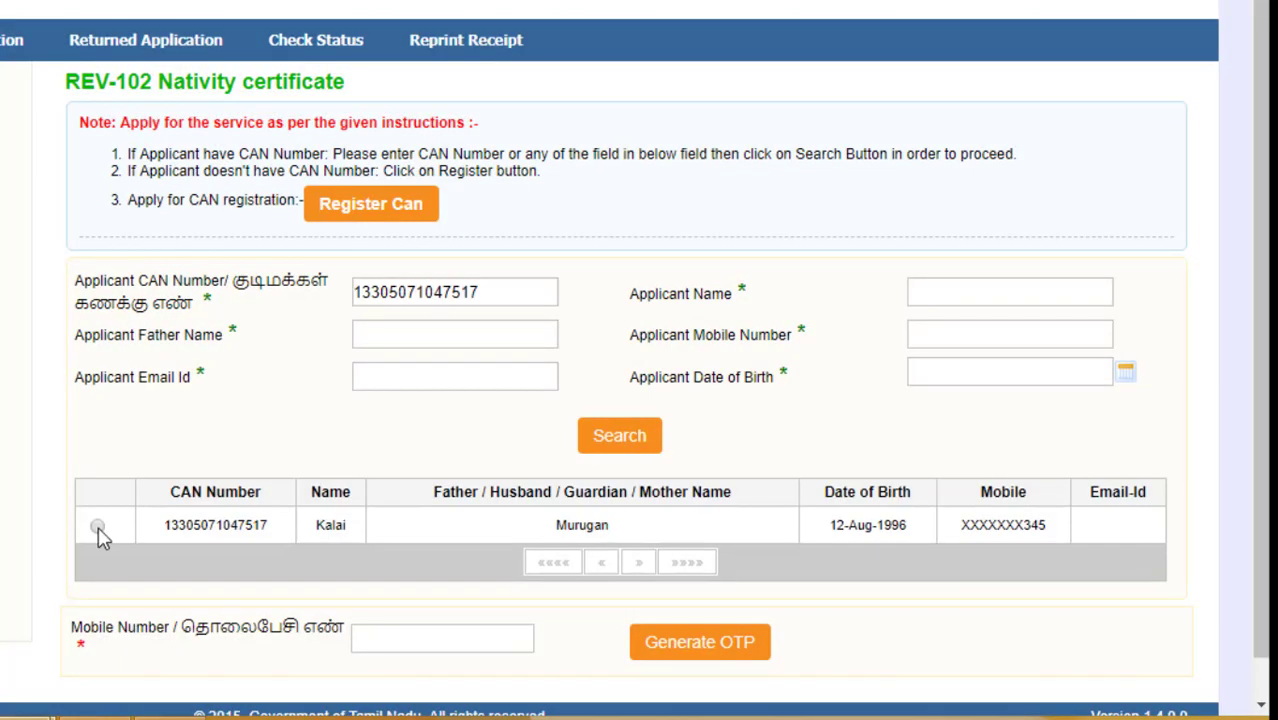
left_click(97, 526)
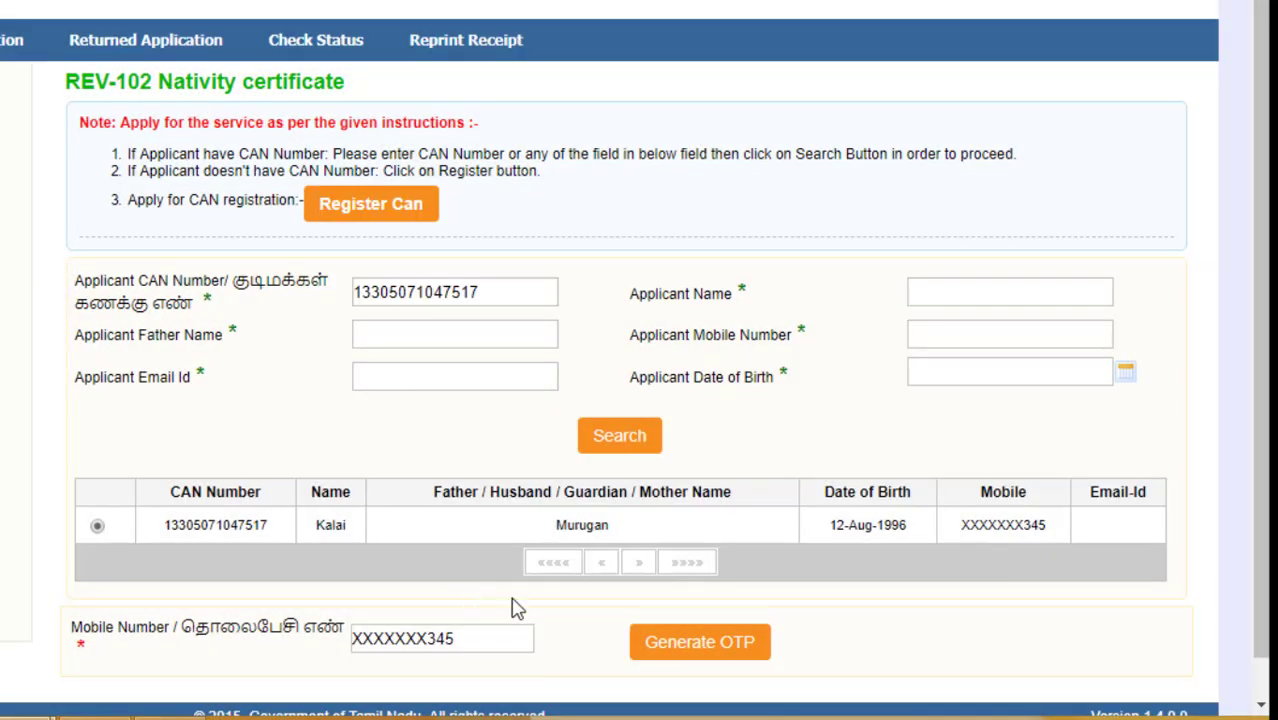
Generate and confirm the one-time password sent to the applicant's mobile, then continue to the form
left_click(657, 658)
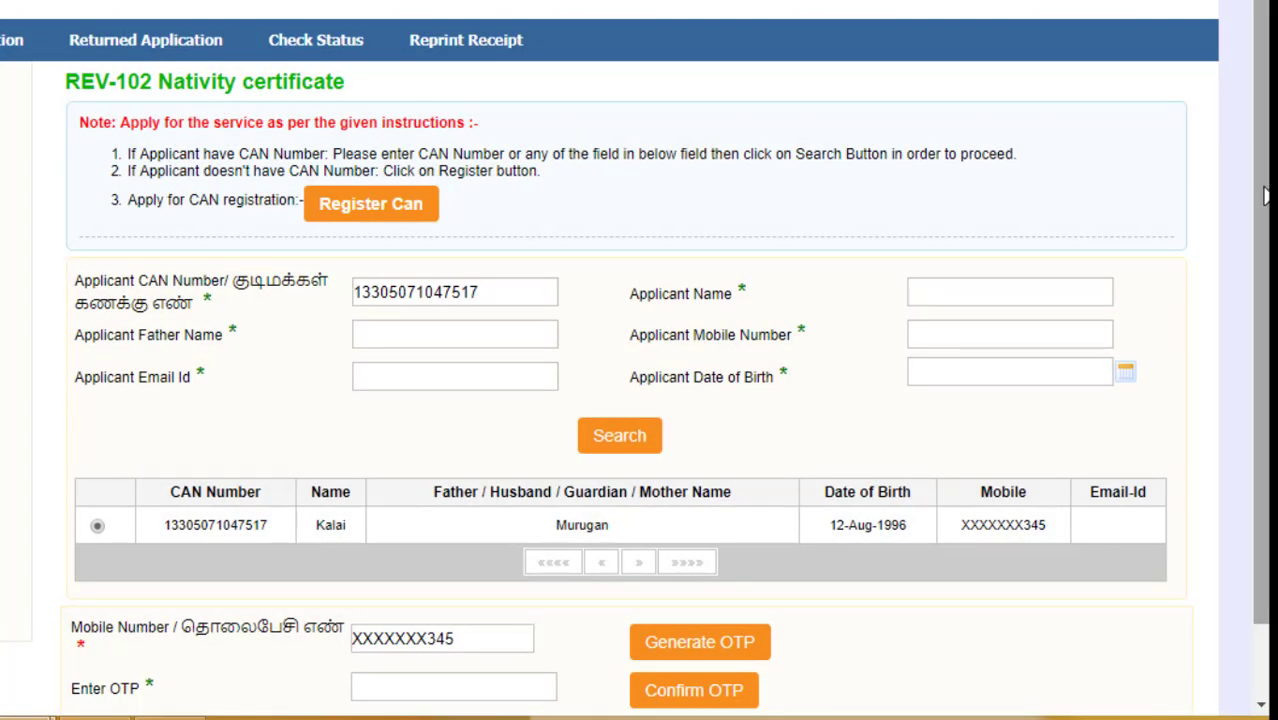
scroll(1265, 195, "down", 1)
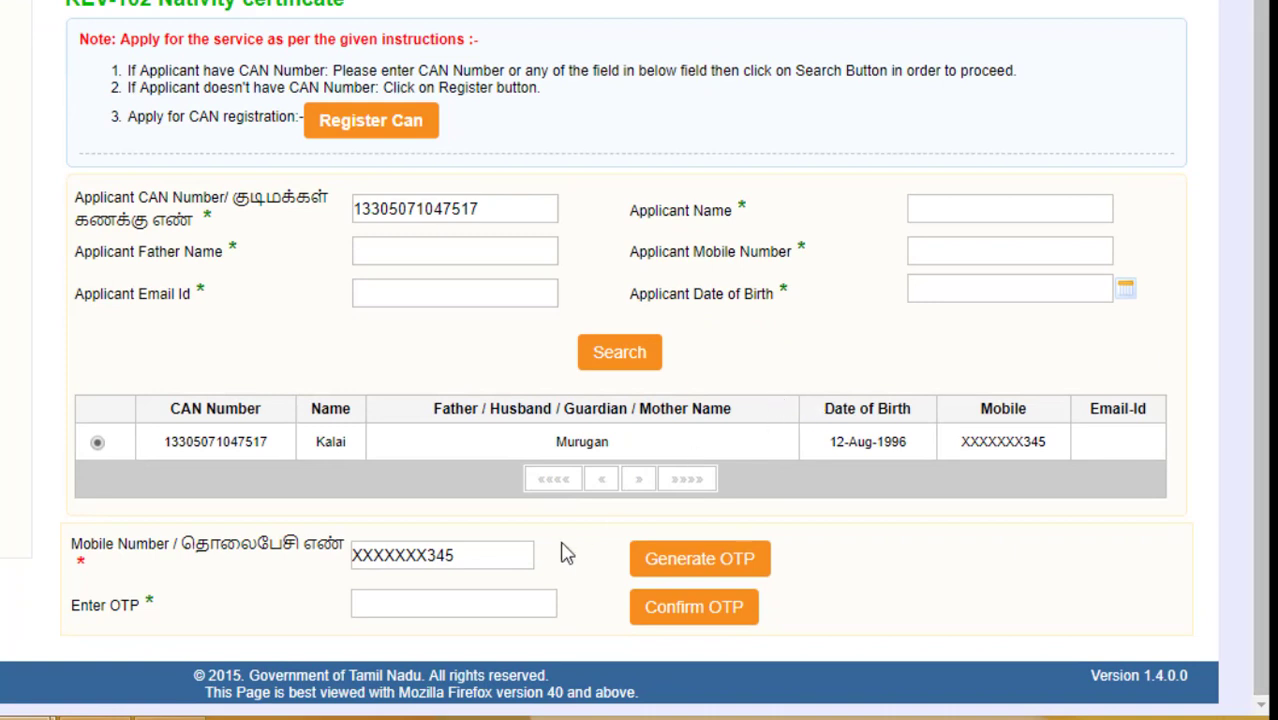
left_click(511, 592)
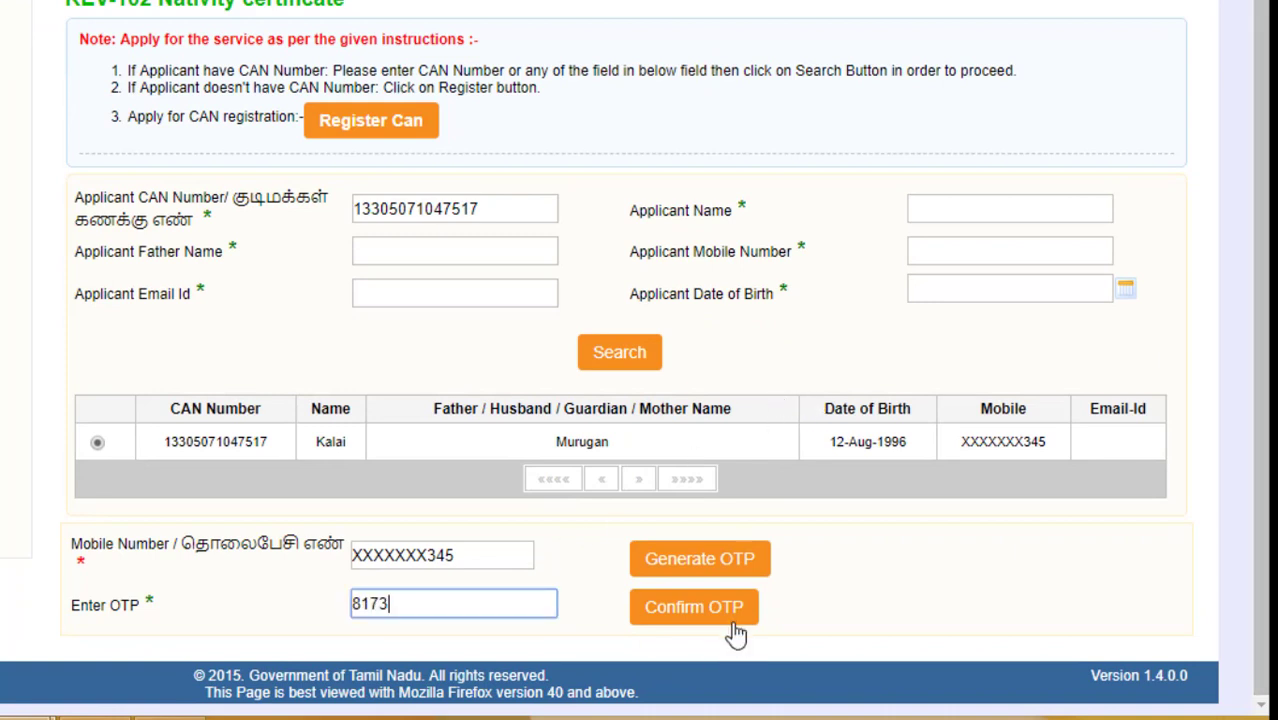
left_click(731, 624)
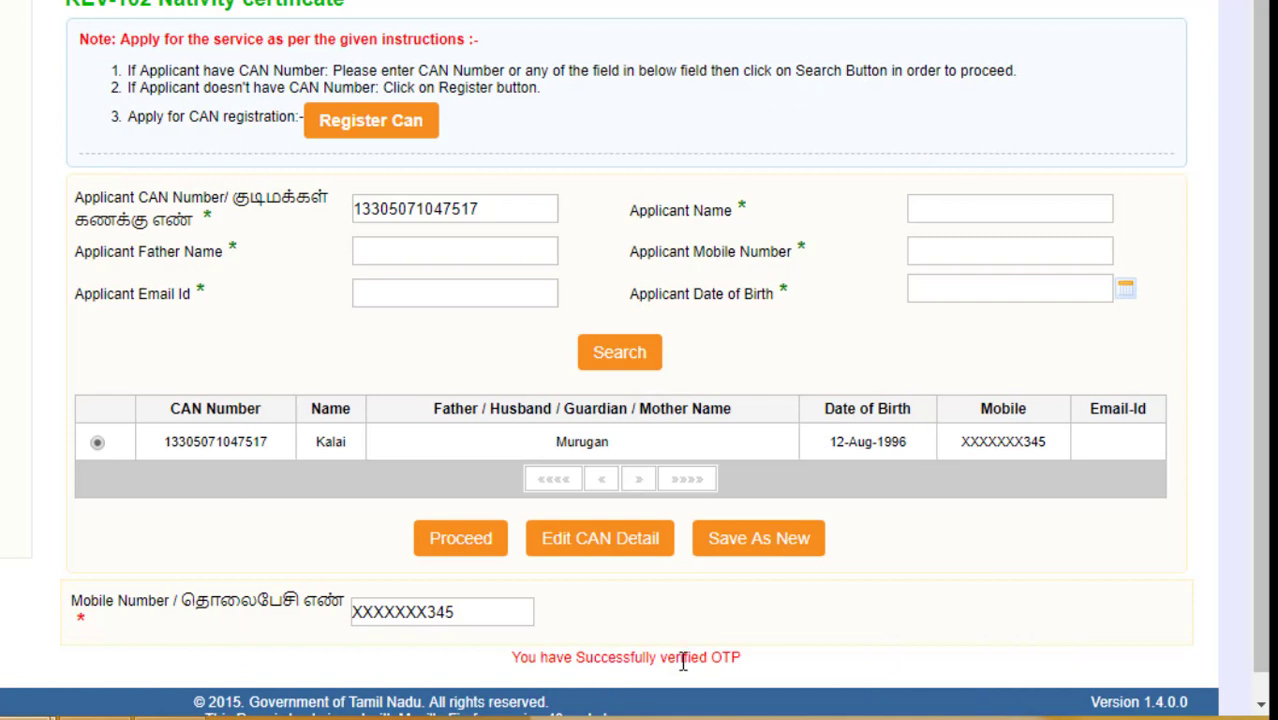
left_click(462, 552)
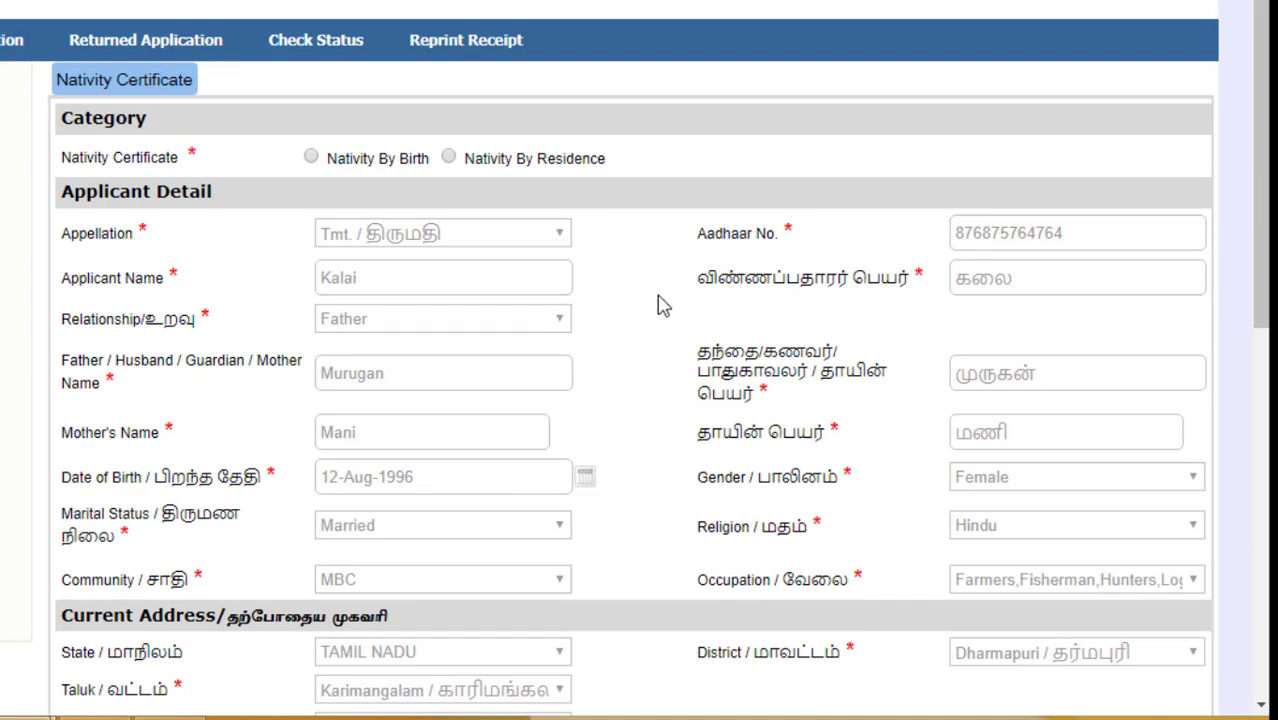
Set the certificate category to Nativity By Birth and submit the prefilled application
left_click_drag(1254, 303, 1254, 350)
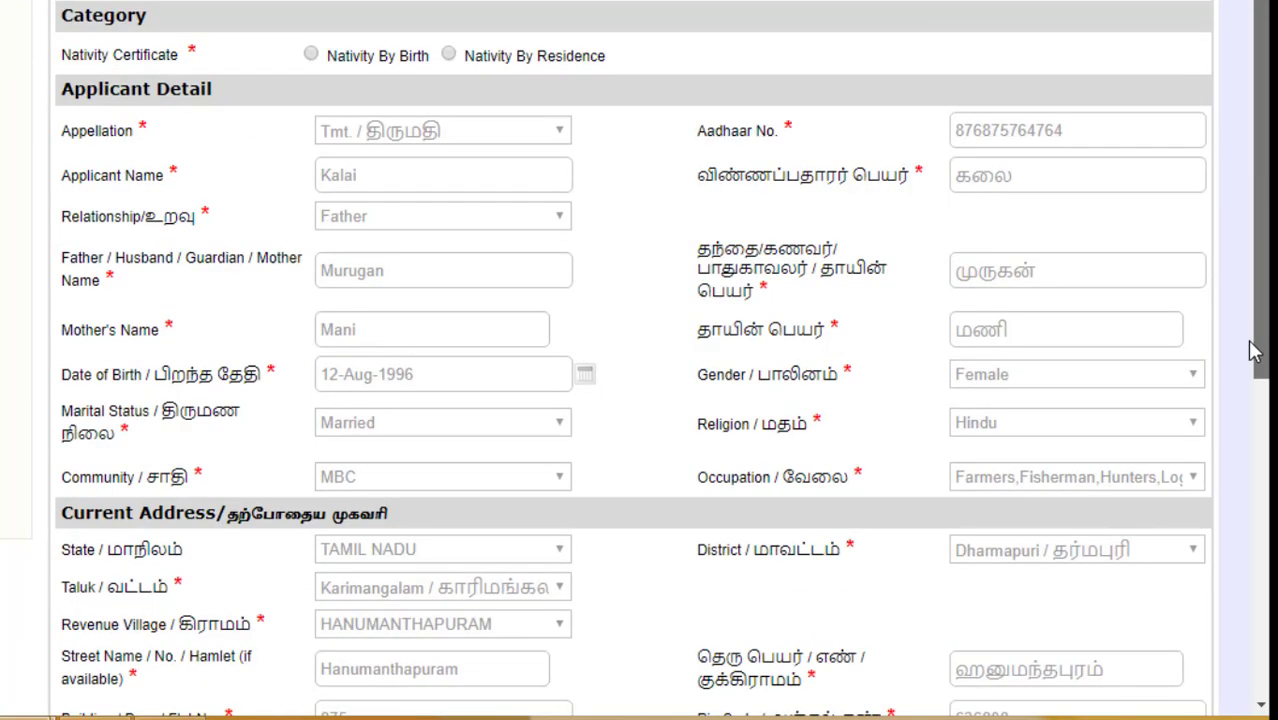
scroll(1232, 556, "down", 1)
scroll(1244, 362, "up", 2)
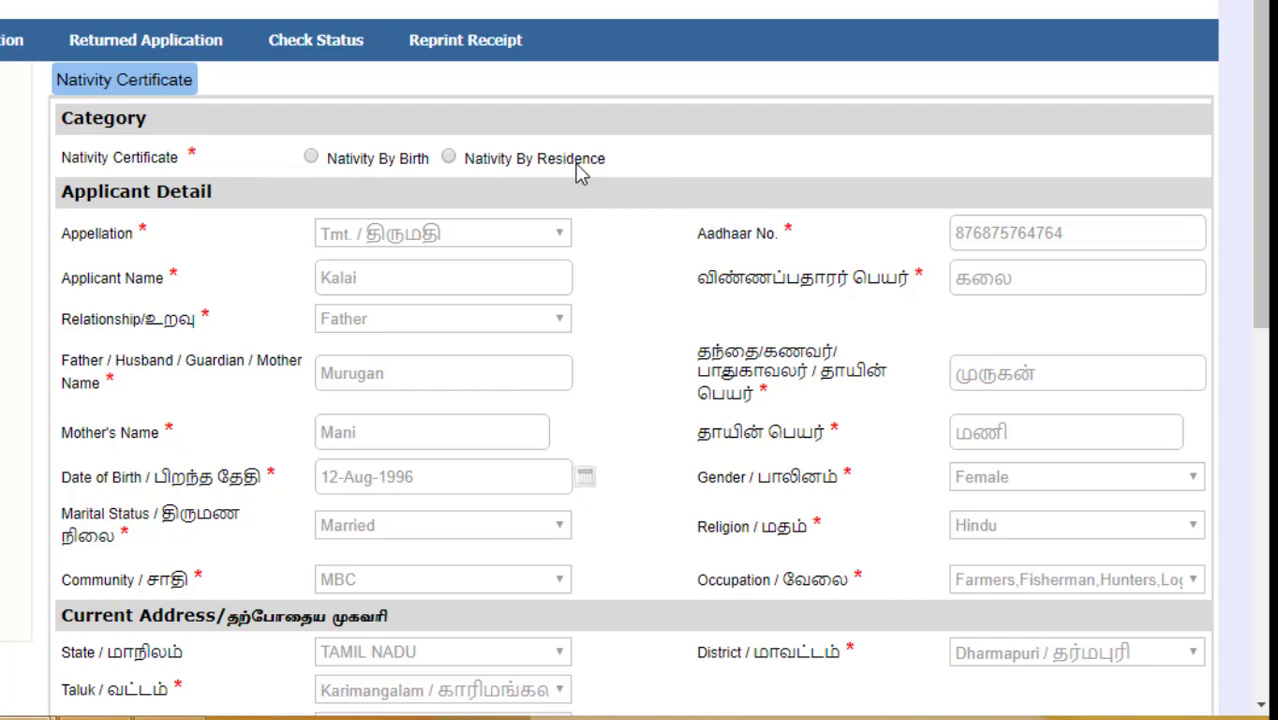
left_click(311, 158)
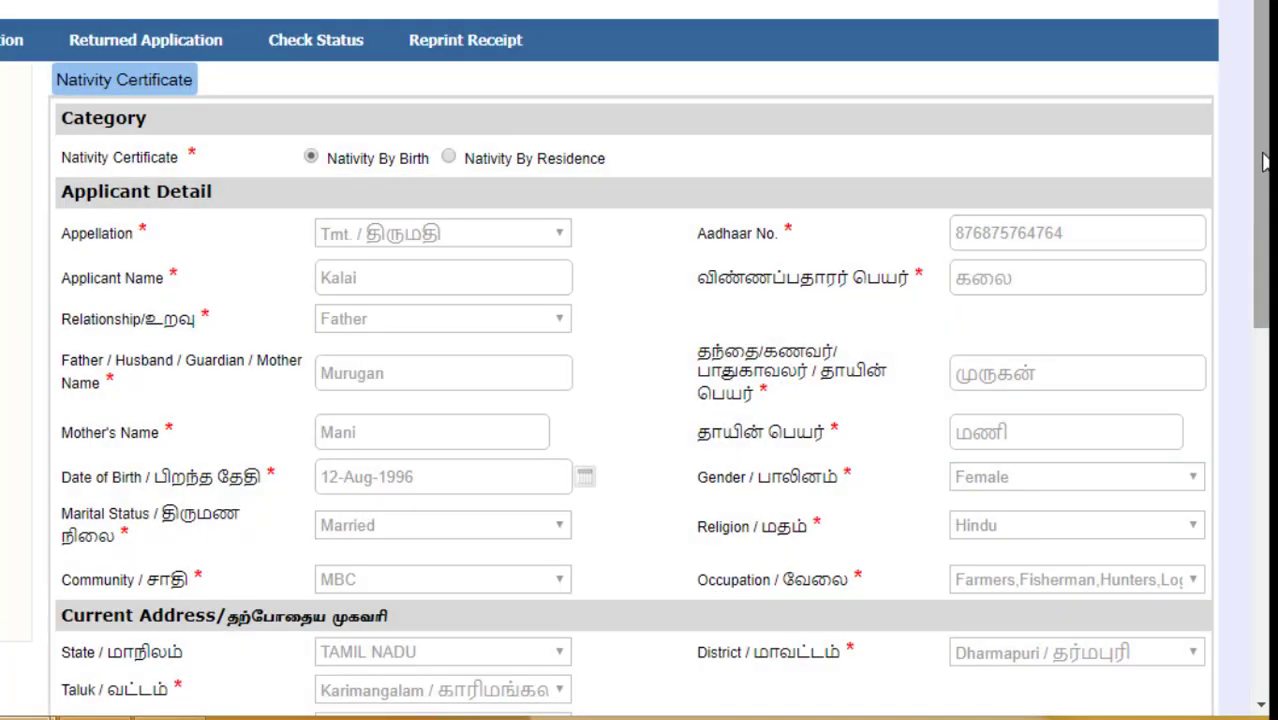
scroll(1262, 427, "down", 4)
scroll(1262, 427, "down", 3)
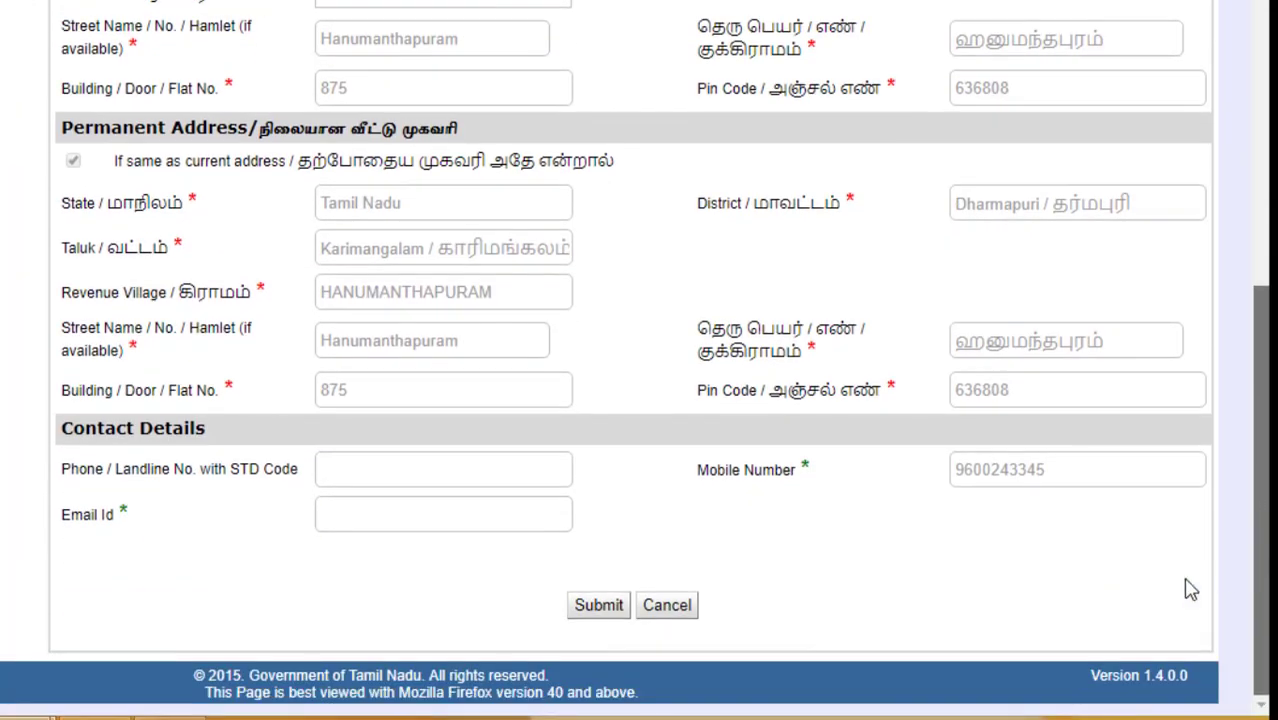
left_click(600, 606)
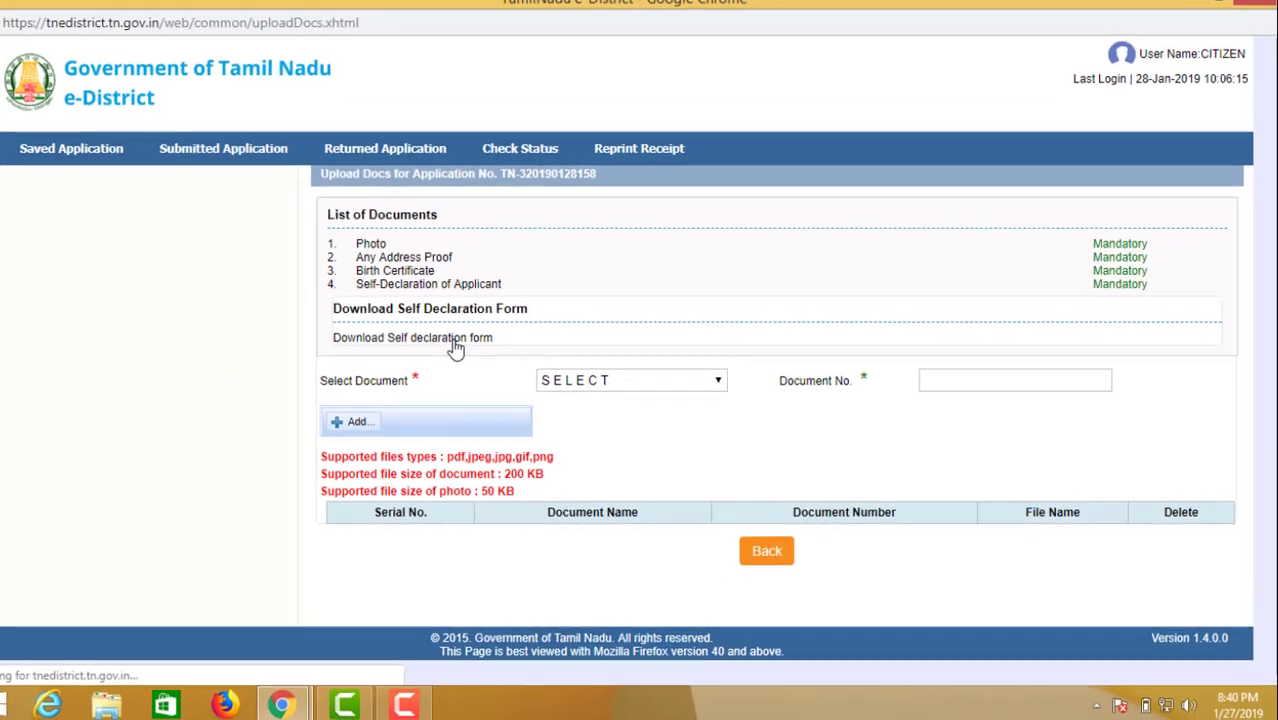
Download the blank self-declaration form from the Upload Docs page link
left_click(235, 283)
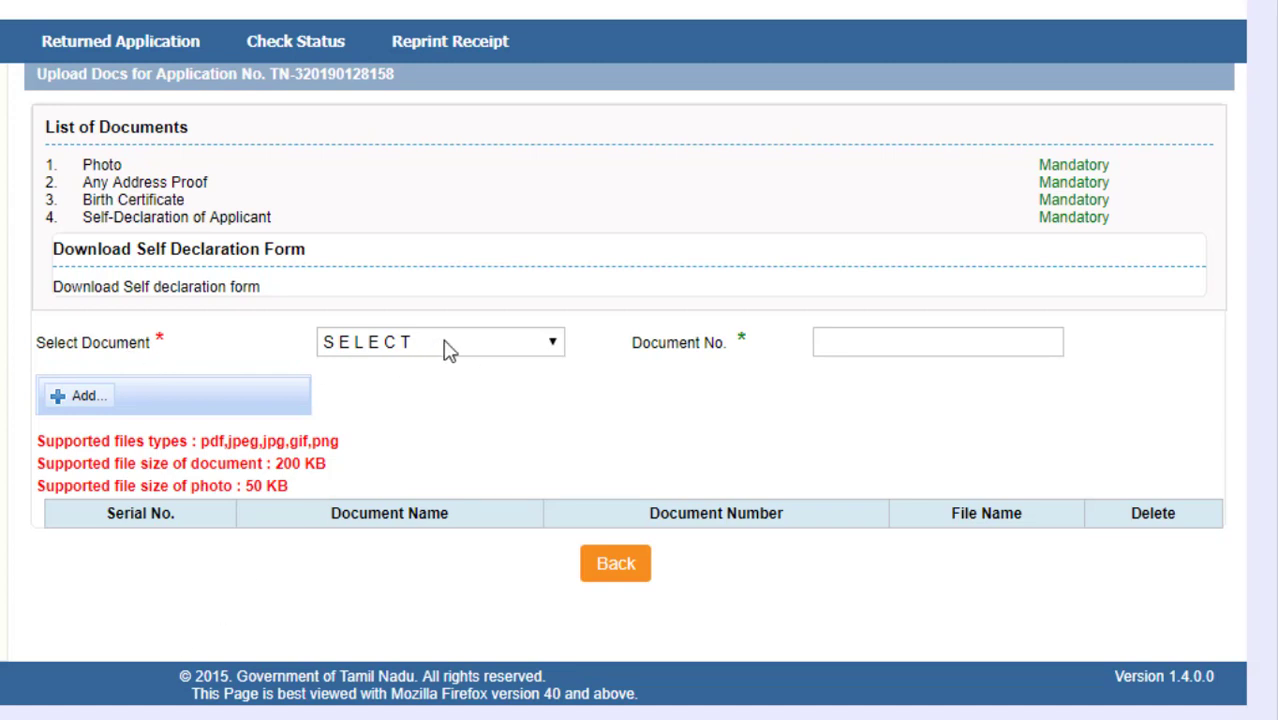
Upload the applicant's resized photo as a Photo document numbered 12
left_click(488, 343)
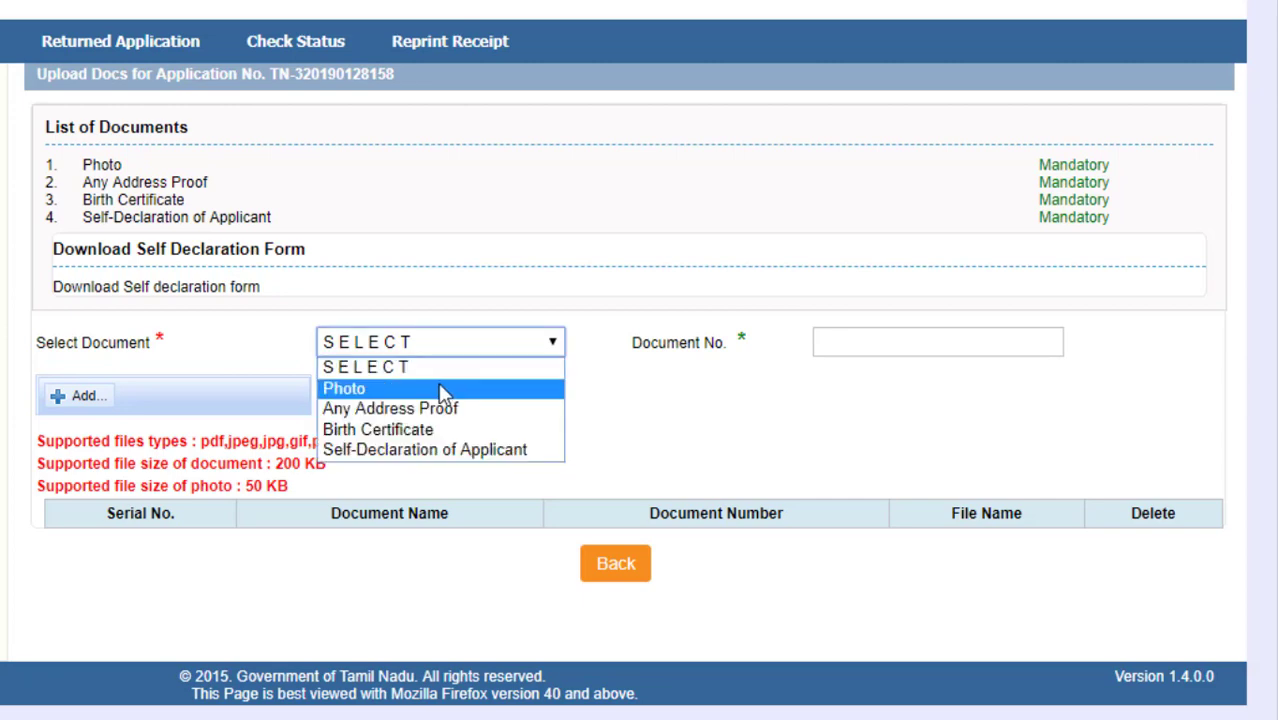
left_click(443, 387)
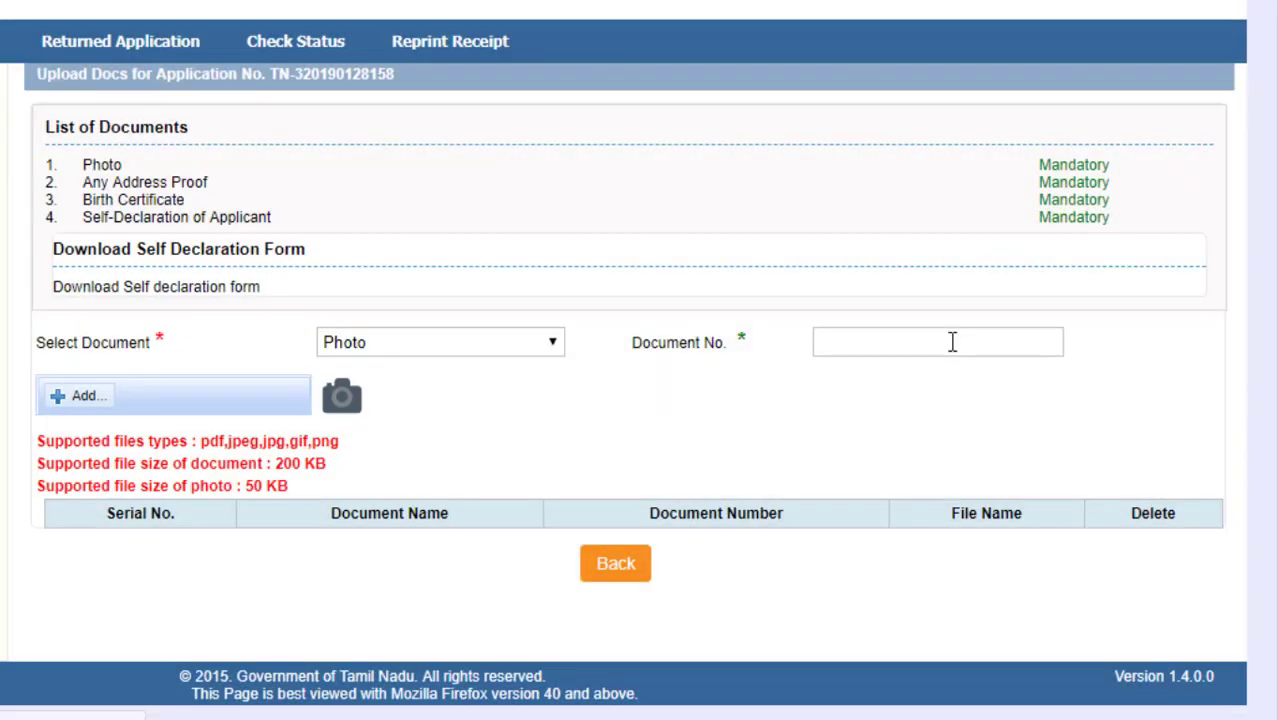
left_click(952, 342)
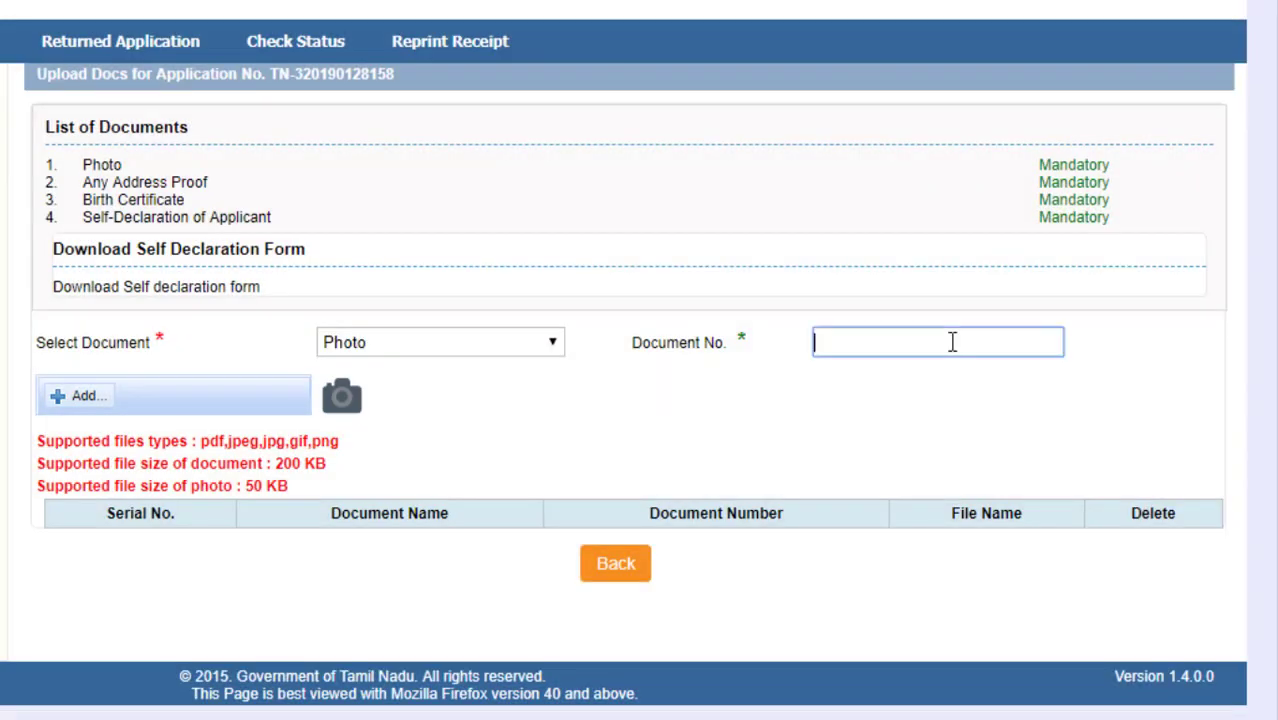
type("12")
left_click(64, 403)
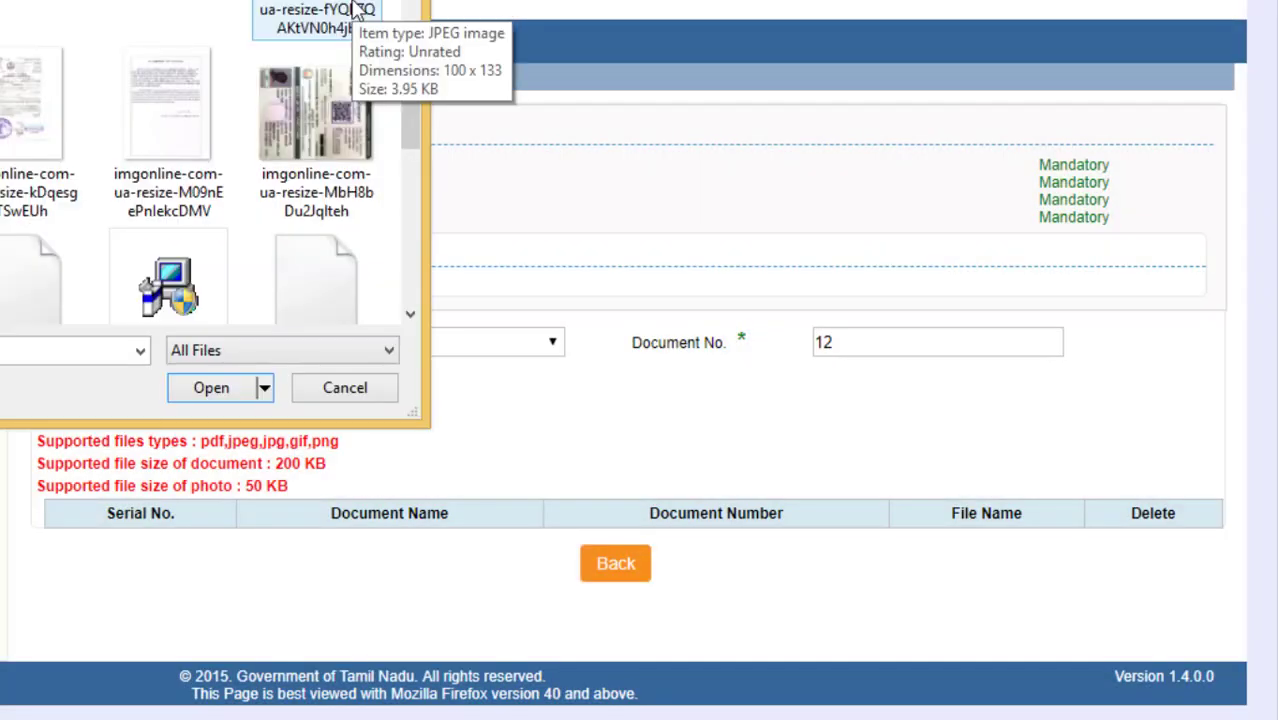
left_click(355, 10)
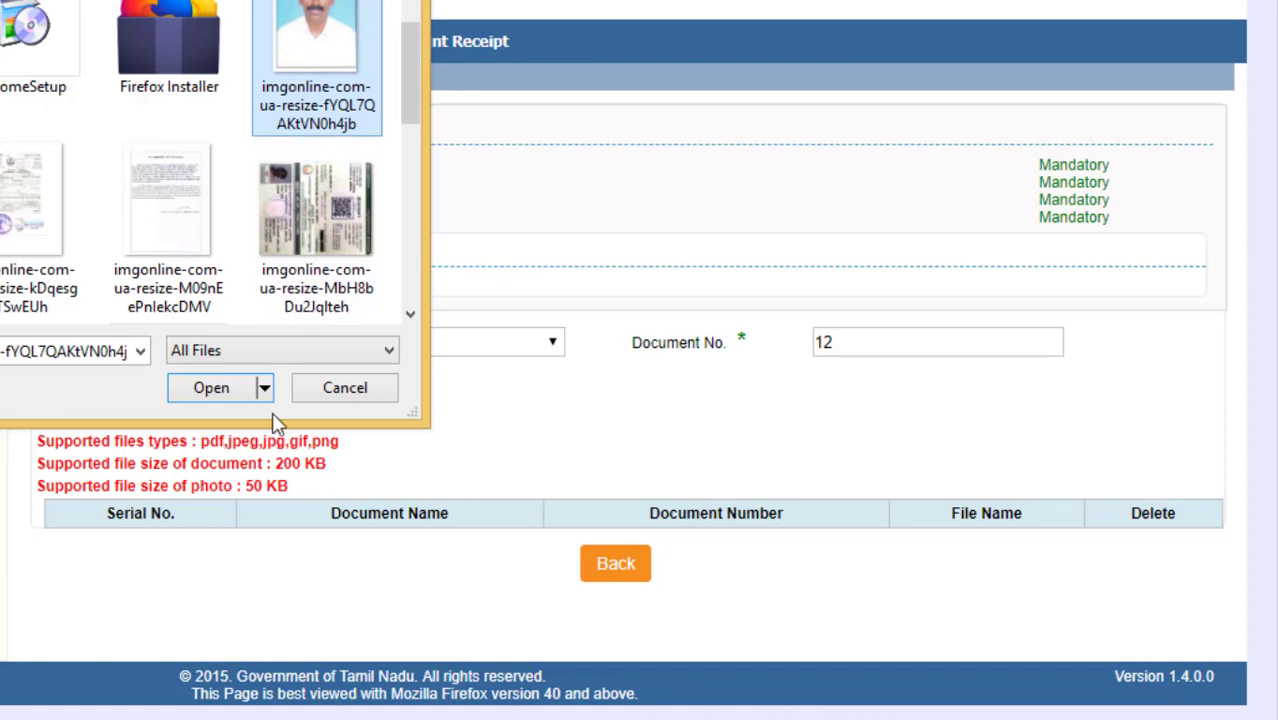
left_click(214, 390)
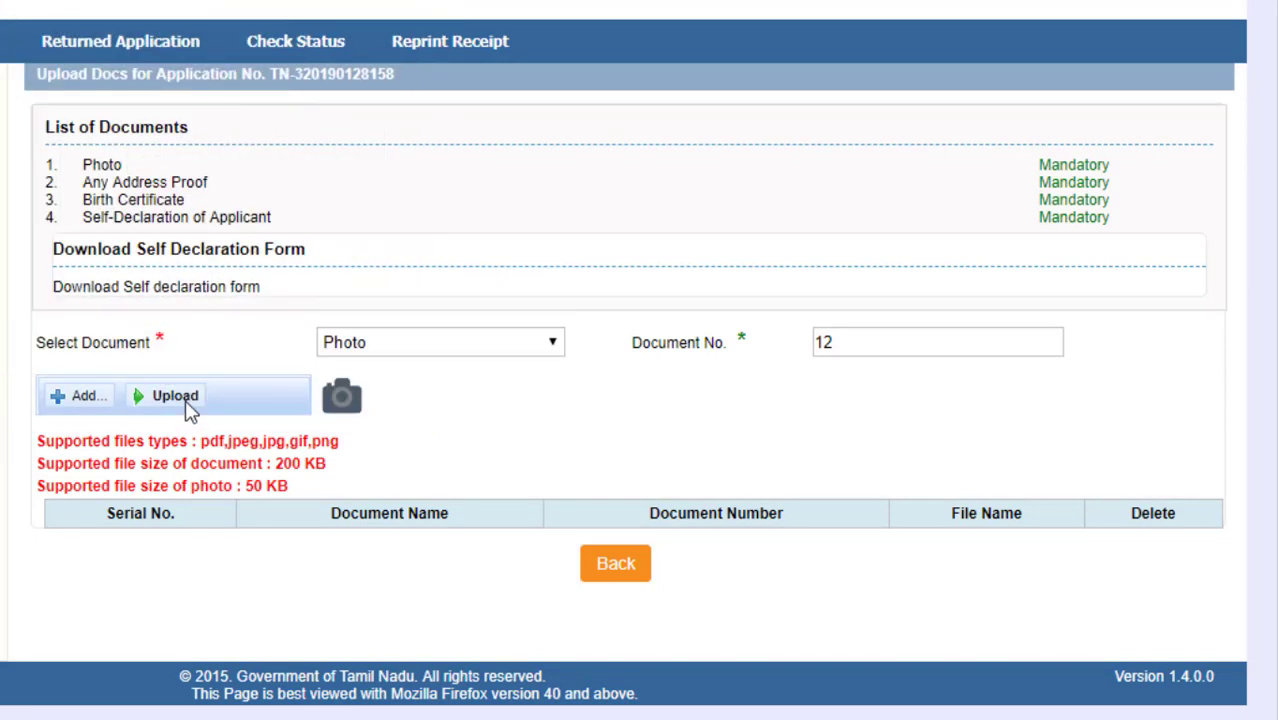
left_click(187, 407)
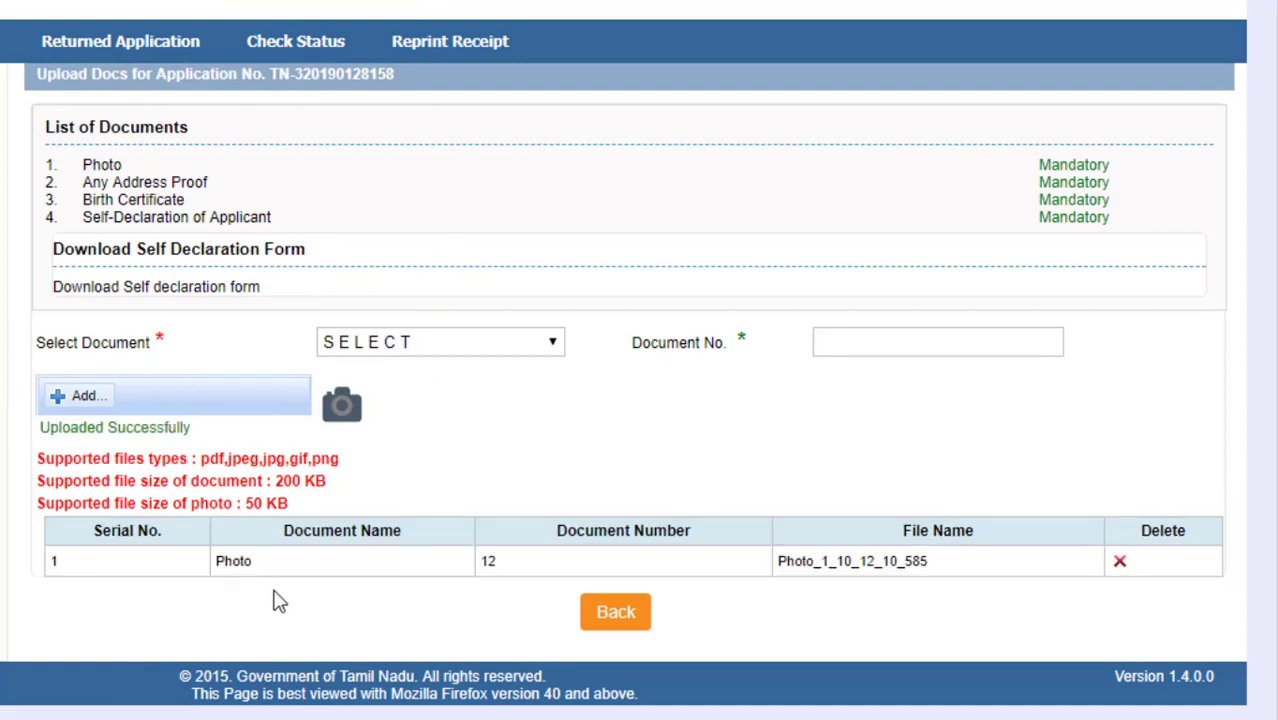
left_click(528, 354)
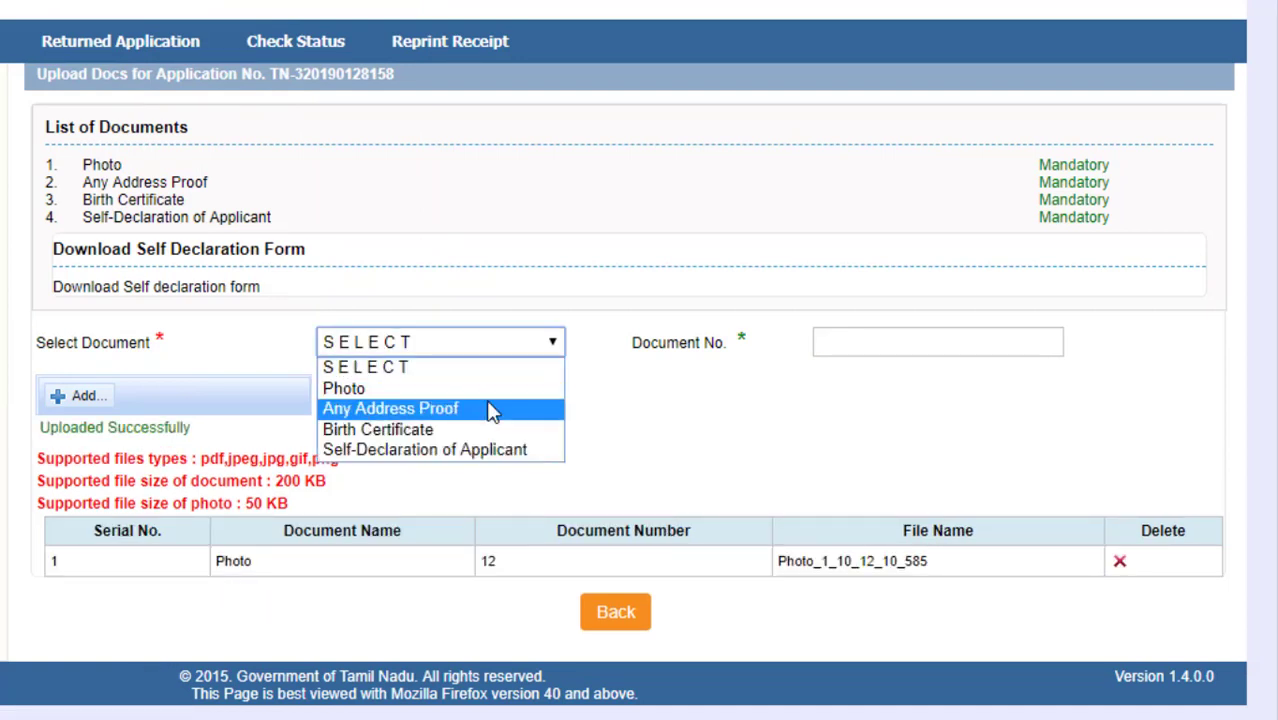
left_click(440, 408)
left_click(913, 350)
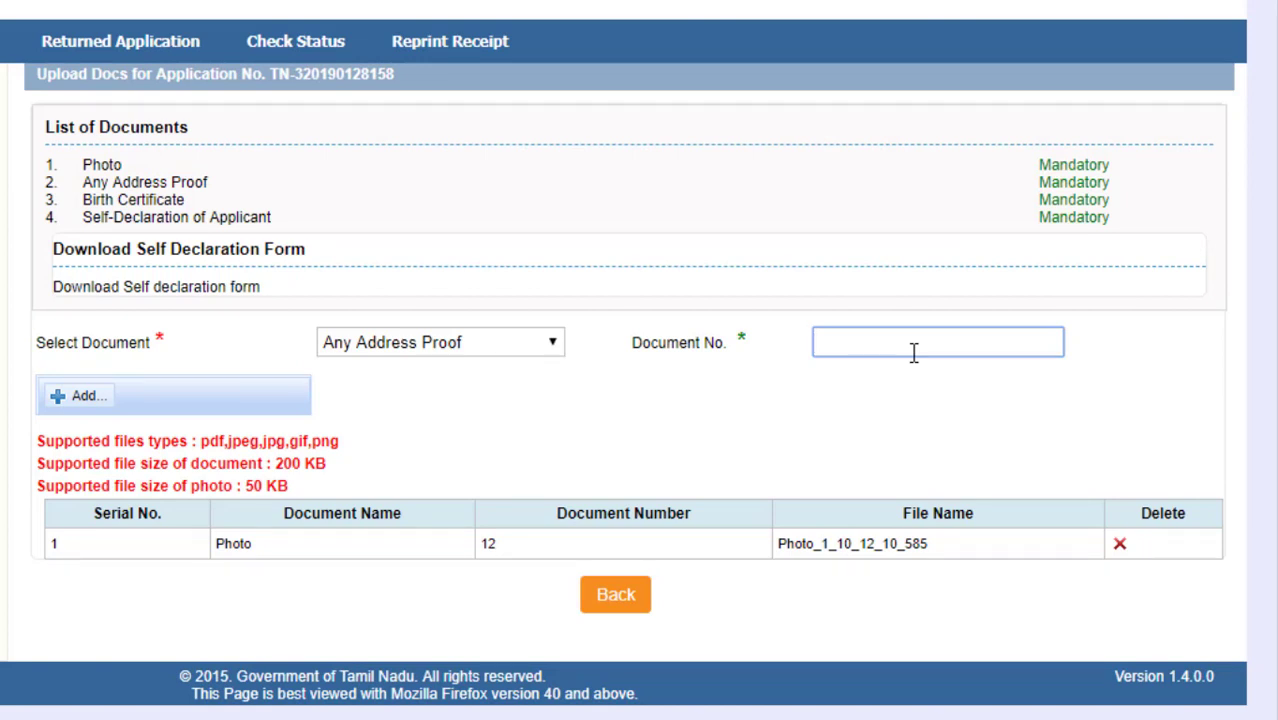
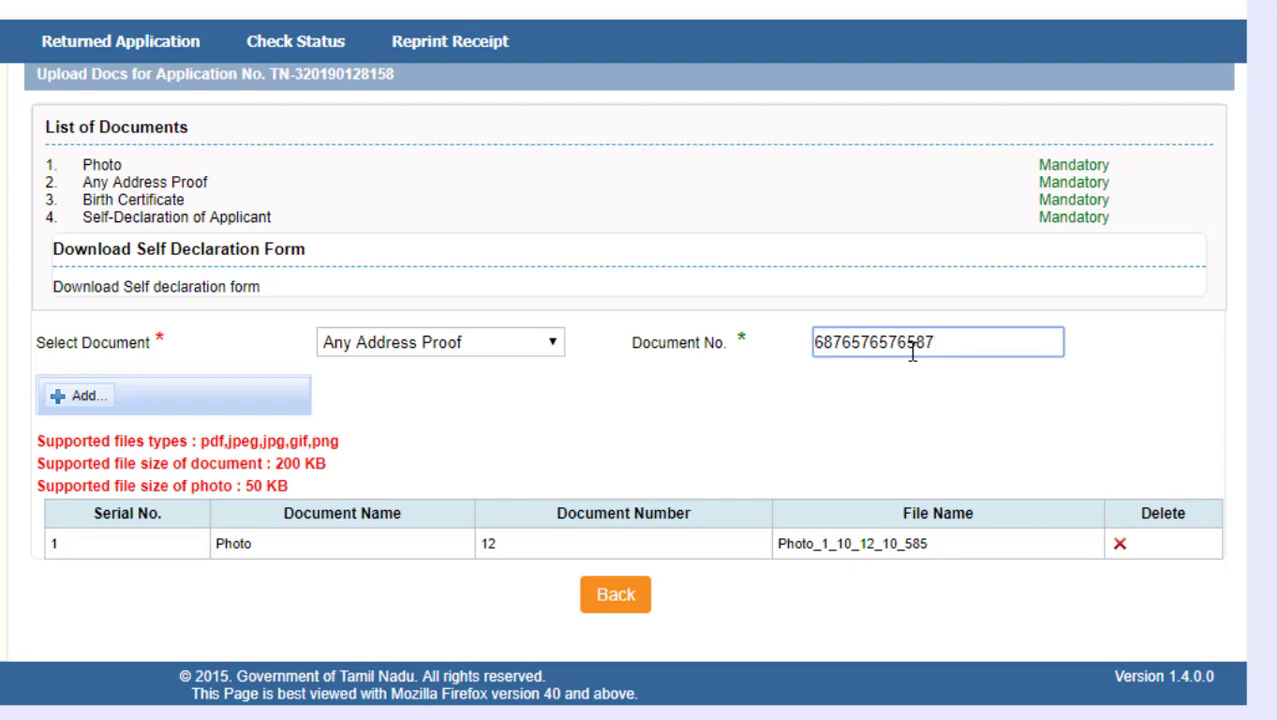
left_click(92, 400)
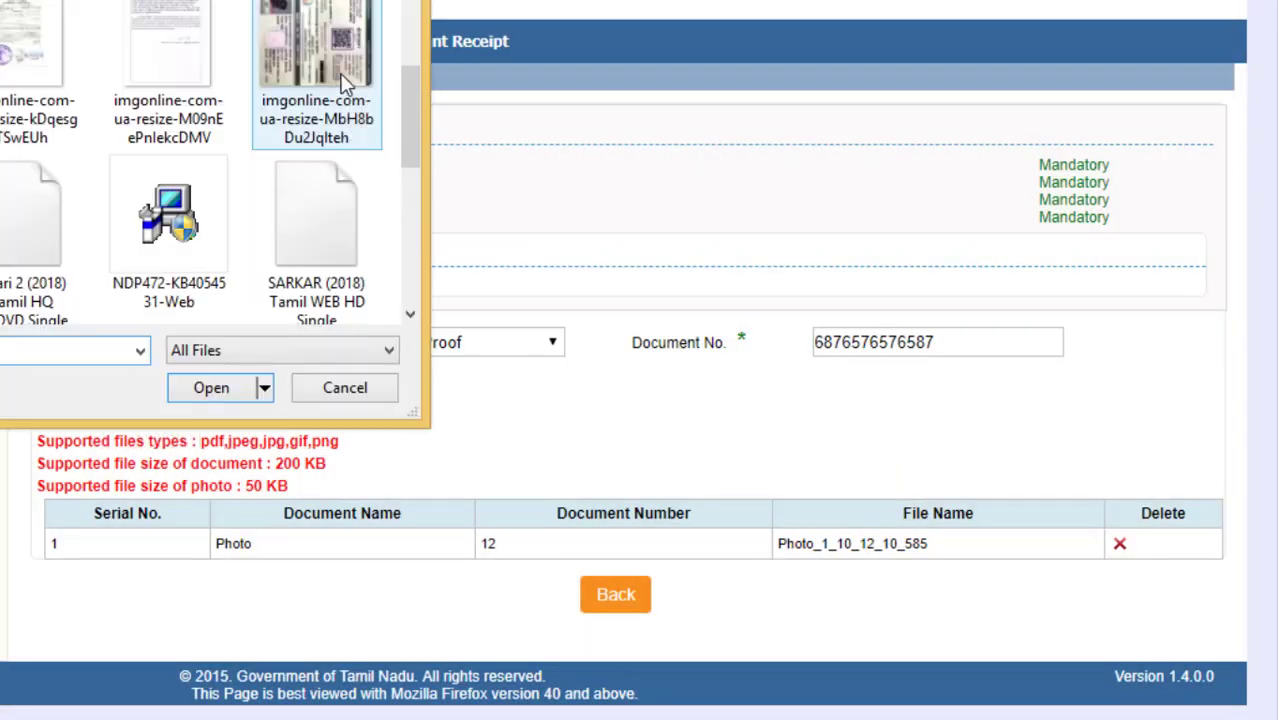
left_click(38, 70)
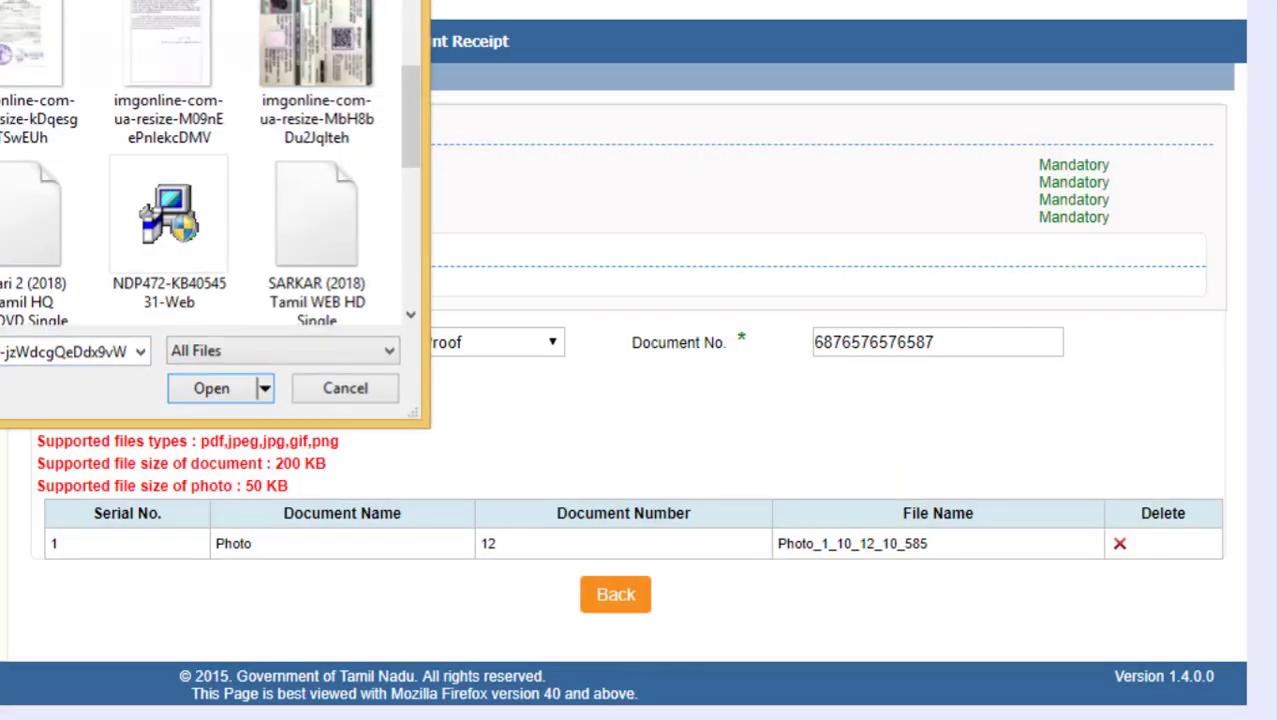
double_click(30, 95)
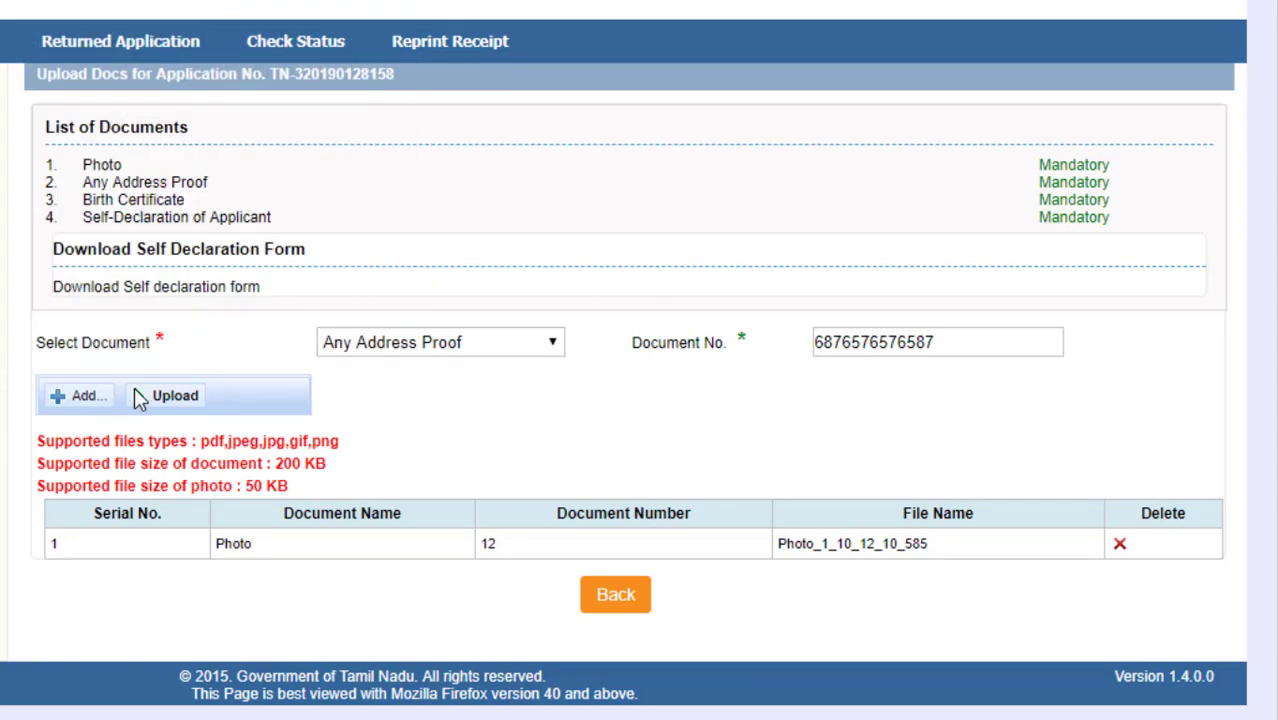
left_click(167, 397)
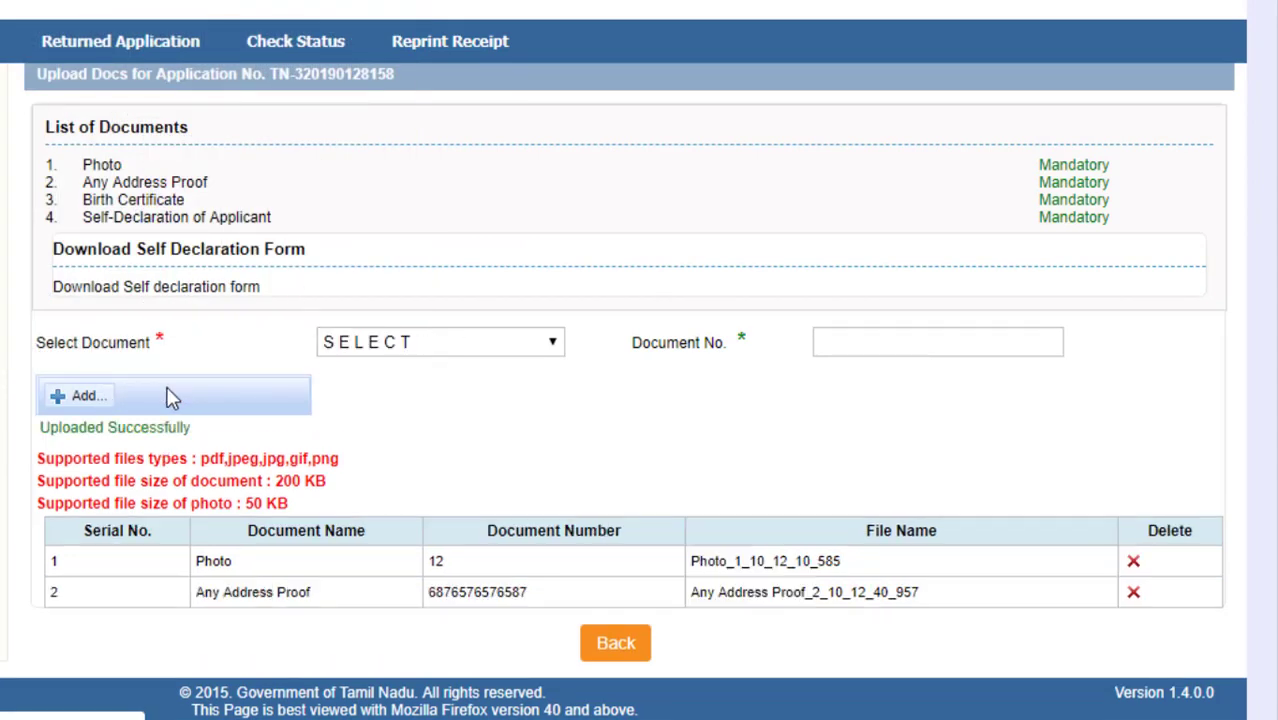
left_click(440, 342)
left_click(465, 432)
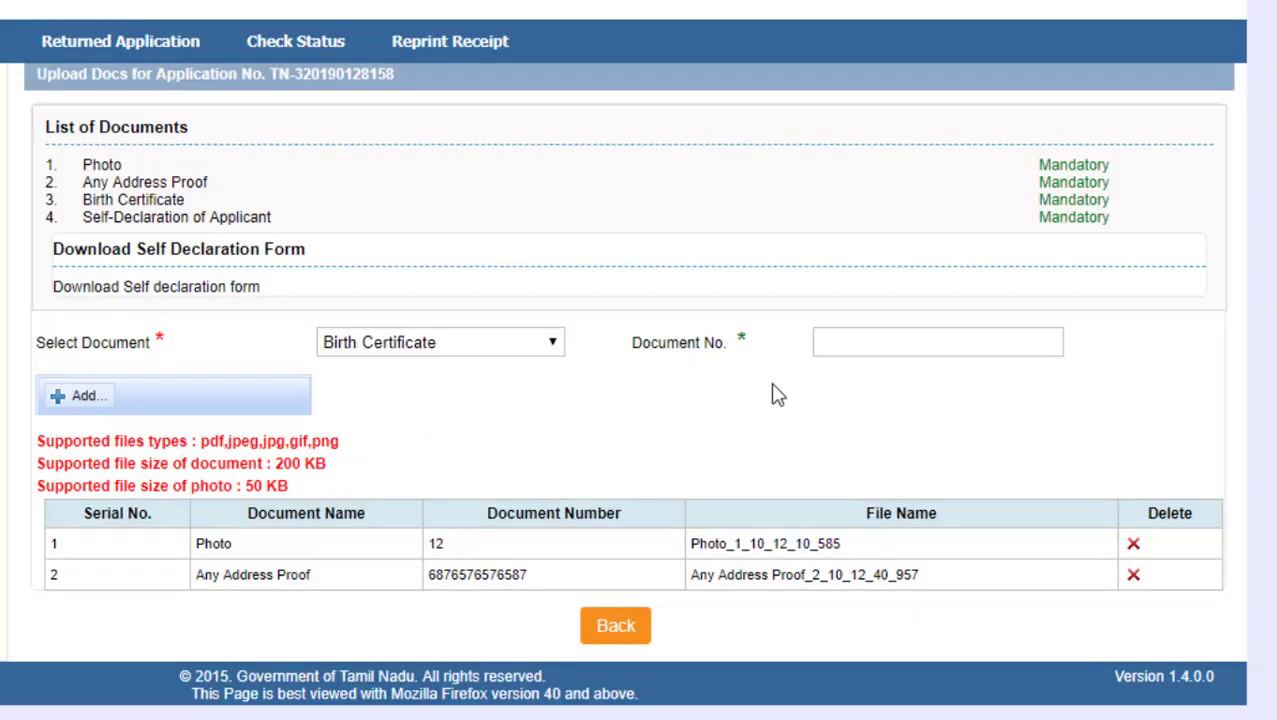
left_click(77, 393)
left_click(211, 385)
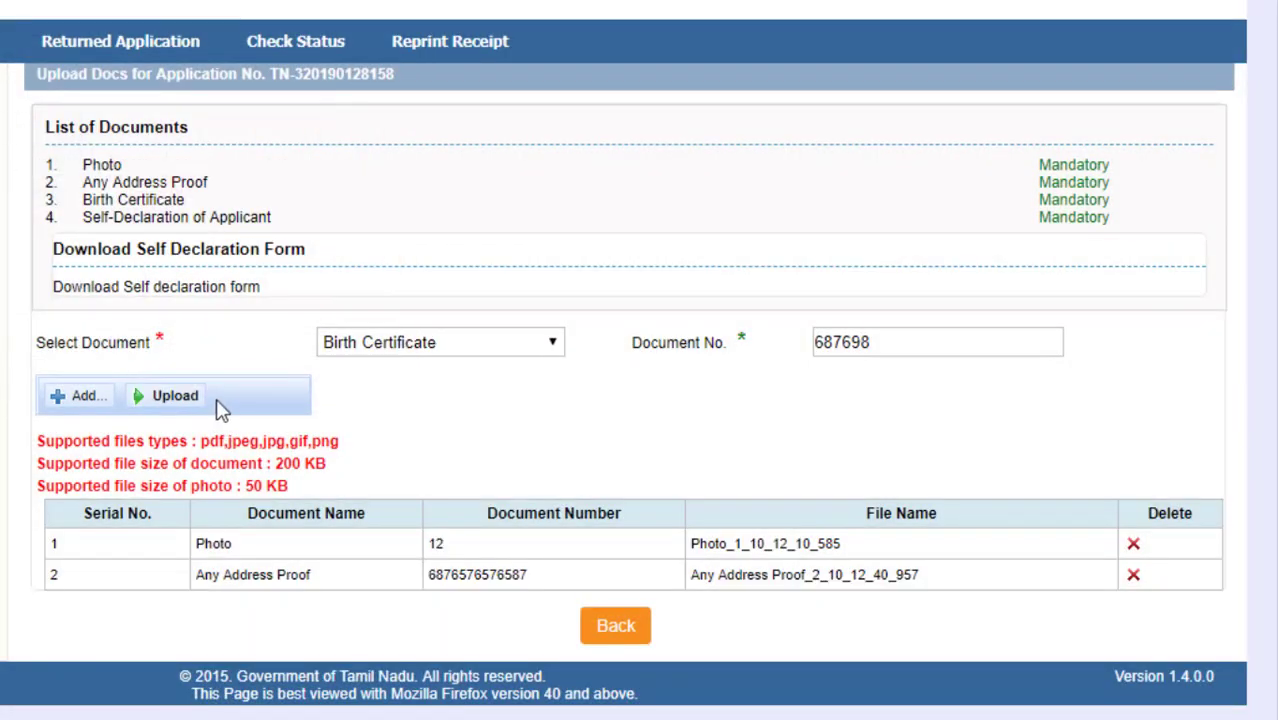
left_click(180, 398)
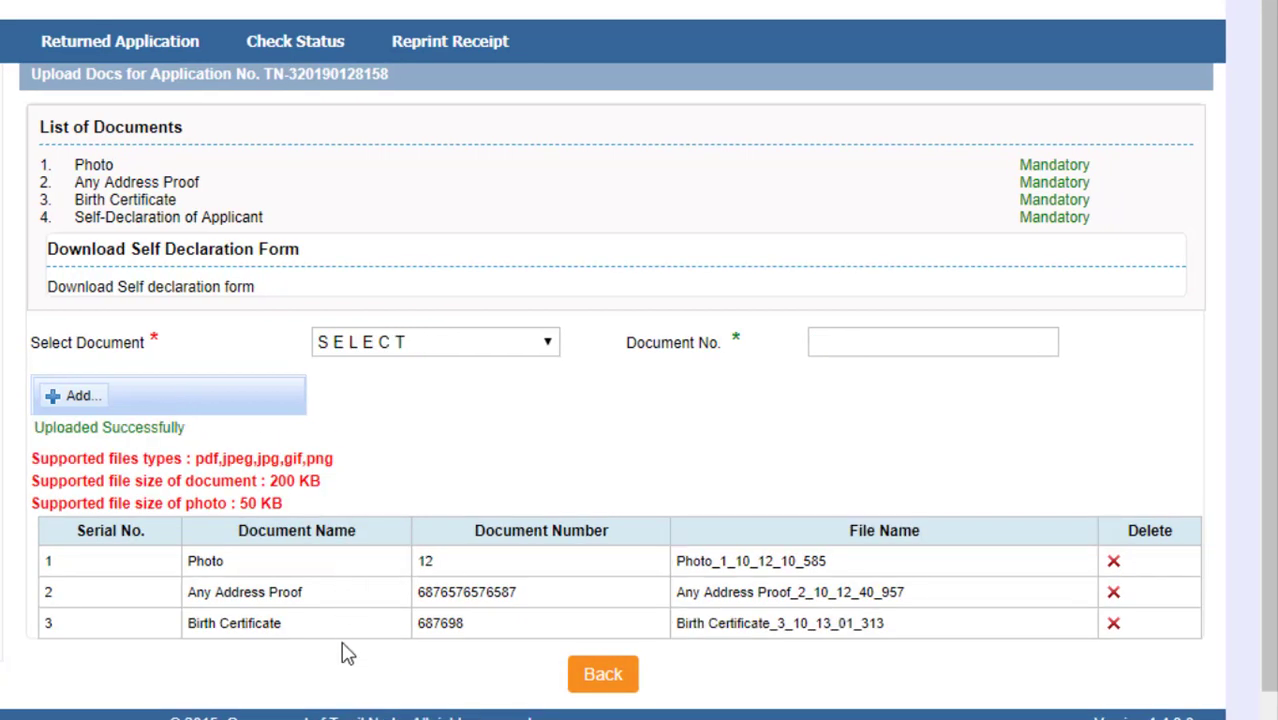
Upload the self-declaration file as Self-Declaration of Applicant with document number 6
left_click(457, 348)
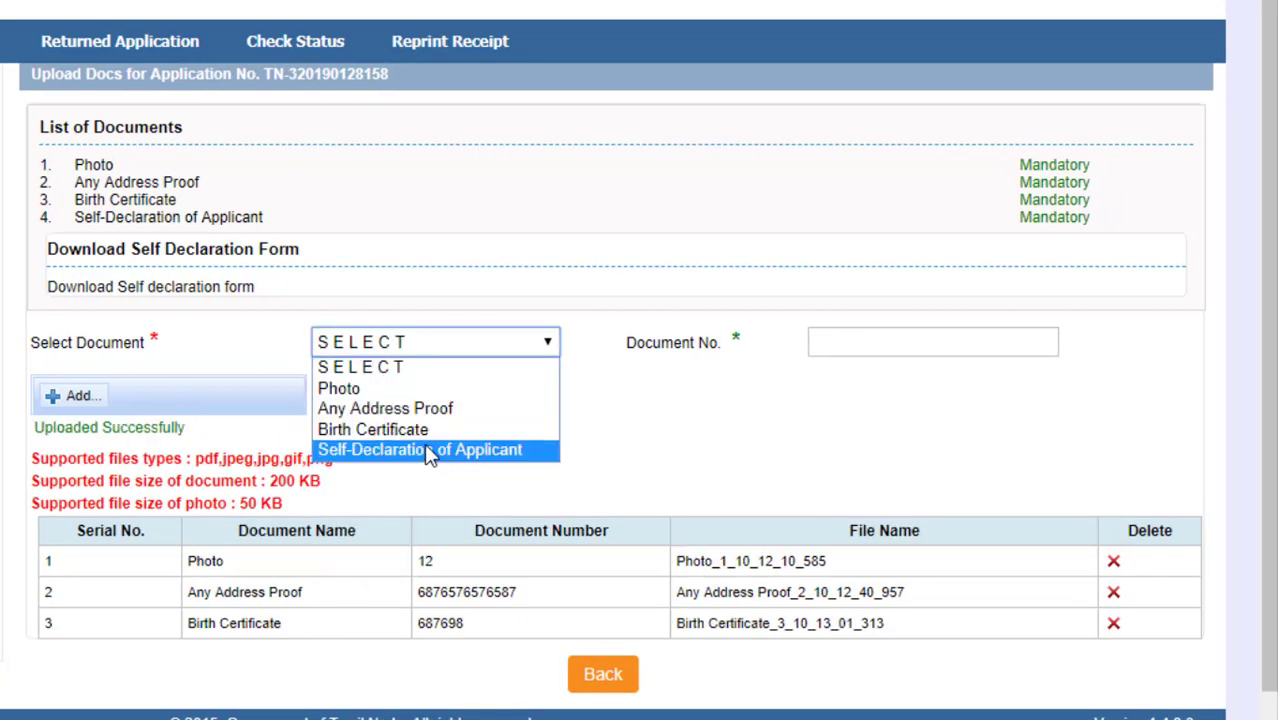
left_click(426, 450)
left_click(876, 342)
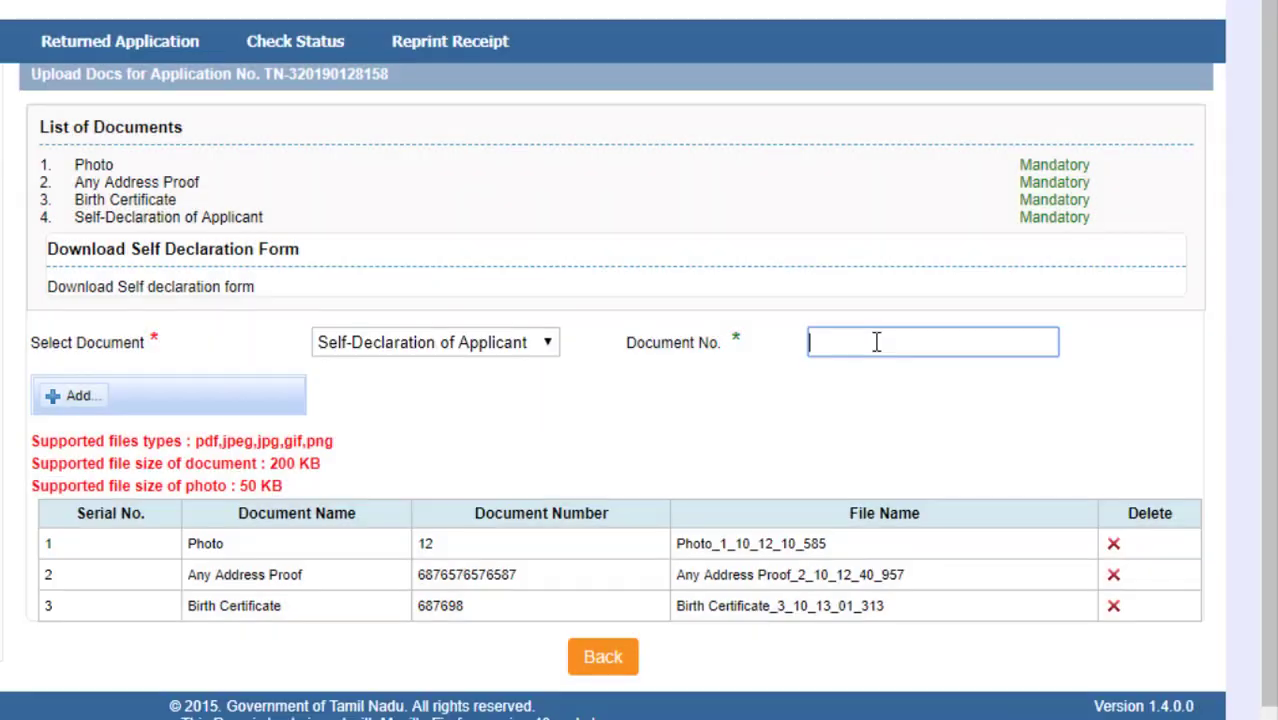
type("6")
left_click(85, 408)
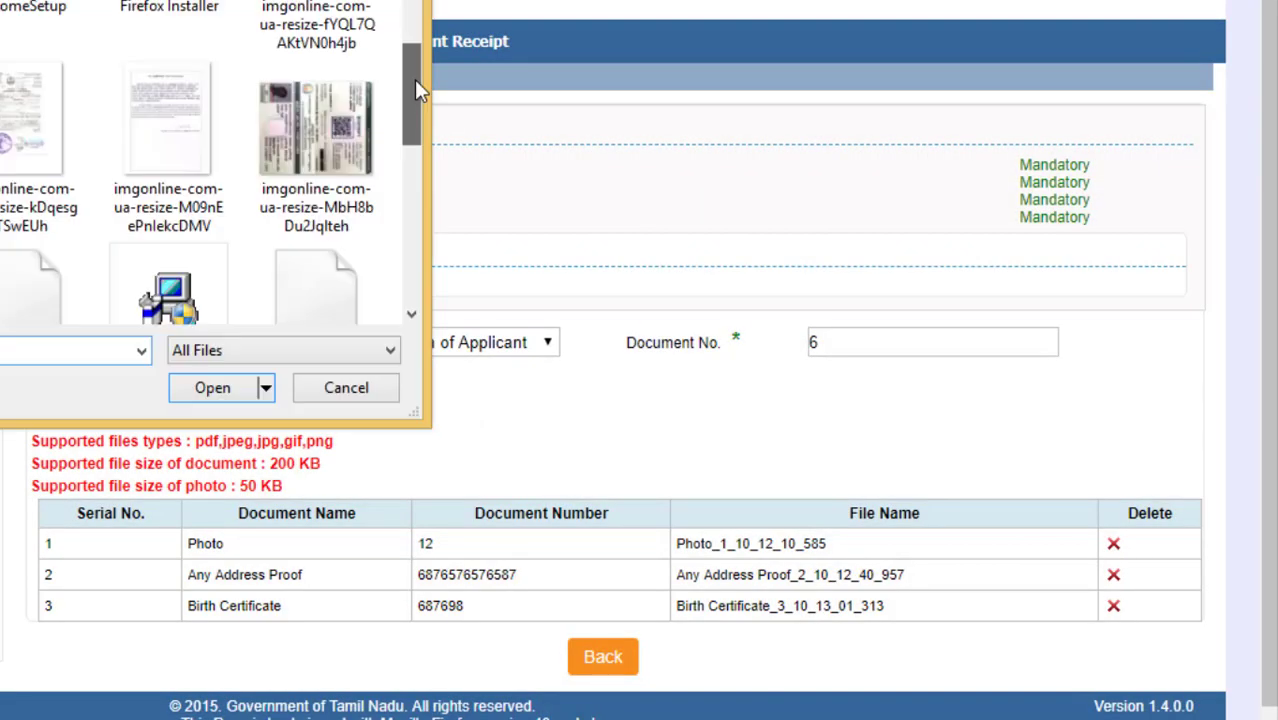
double_click(130, 115)
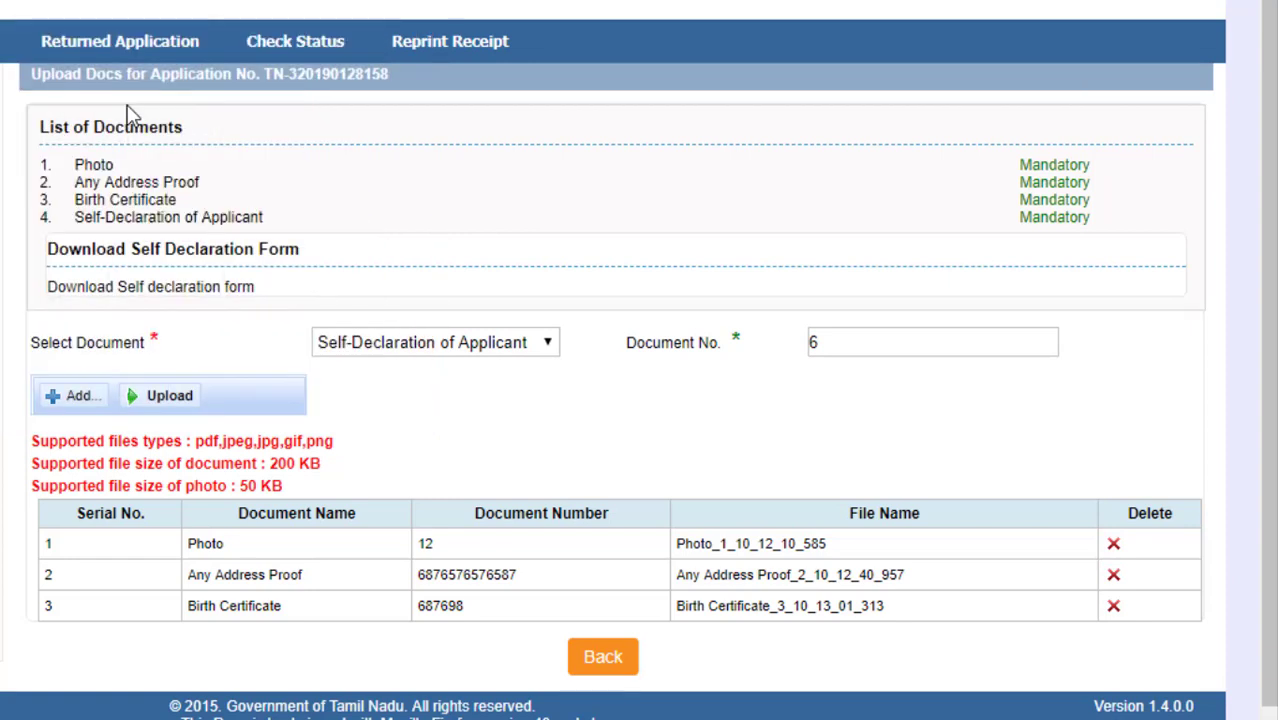
left_click(170, 396)
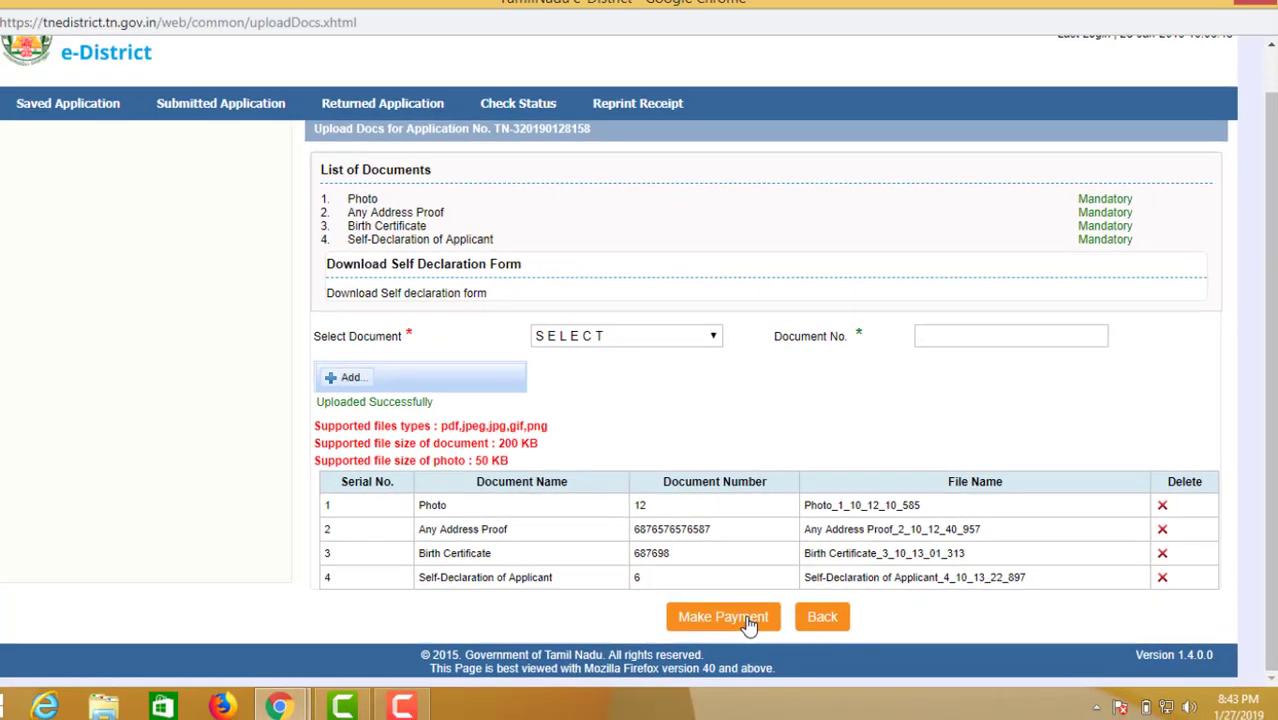
Agree to the terms for the 60 rupee REV-102 fee and start payment on the gateway
left_click(594, 652)
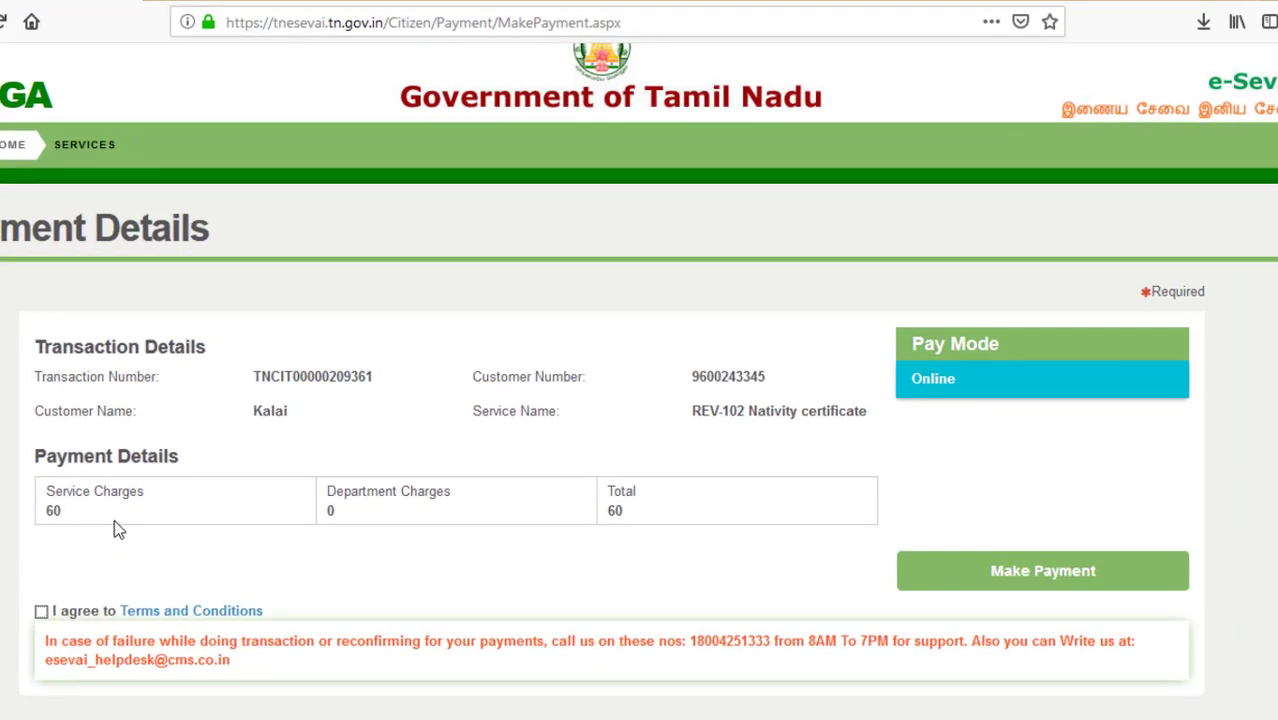
left_click(41, 612)
left_click(41, 612)
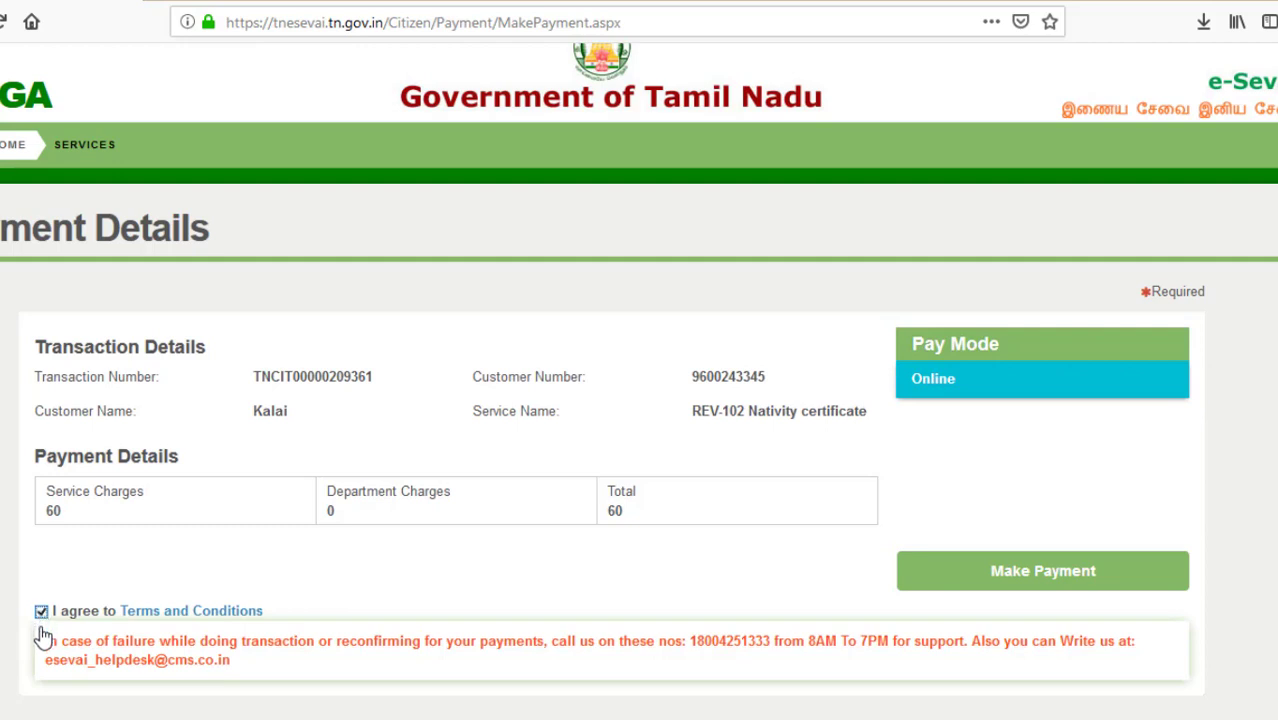
left_click(1108, 586)
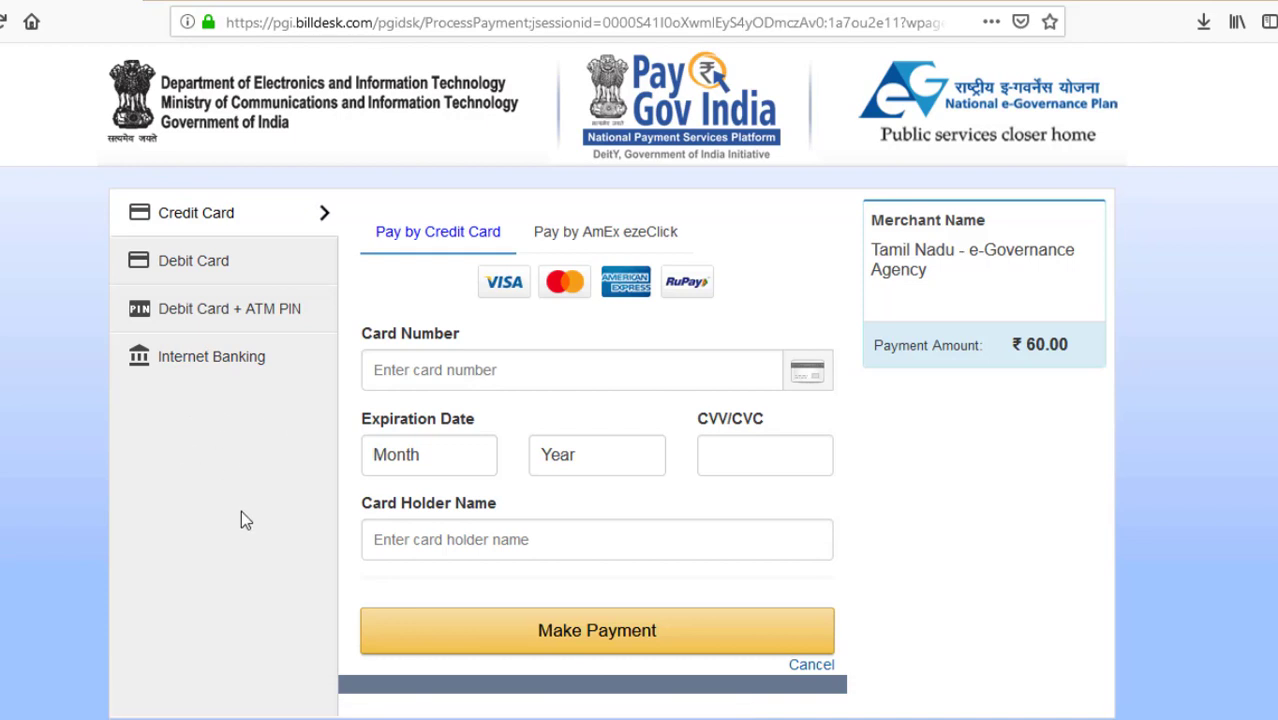
Pay the ₹60.00 fee by Internet Banking through Indian Bank
left_click(212, 362)
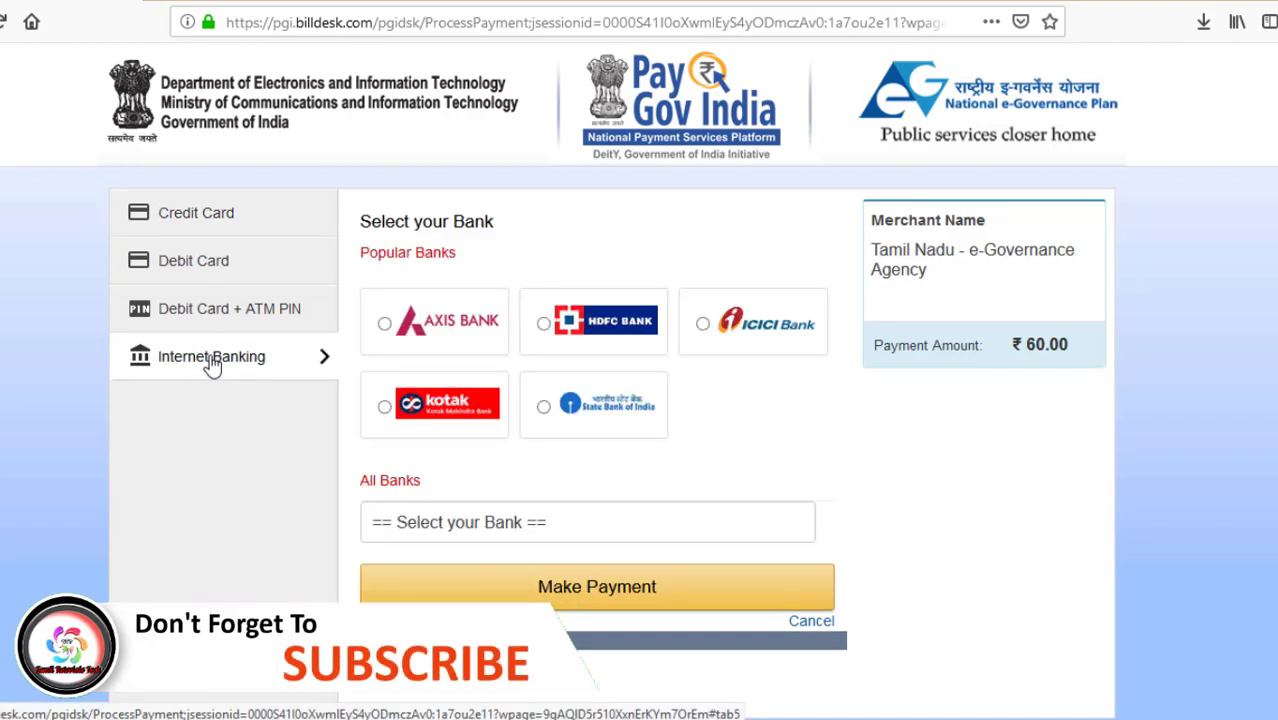
left_click(494, 522)
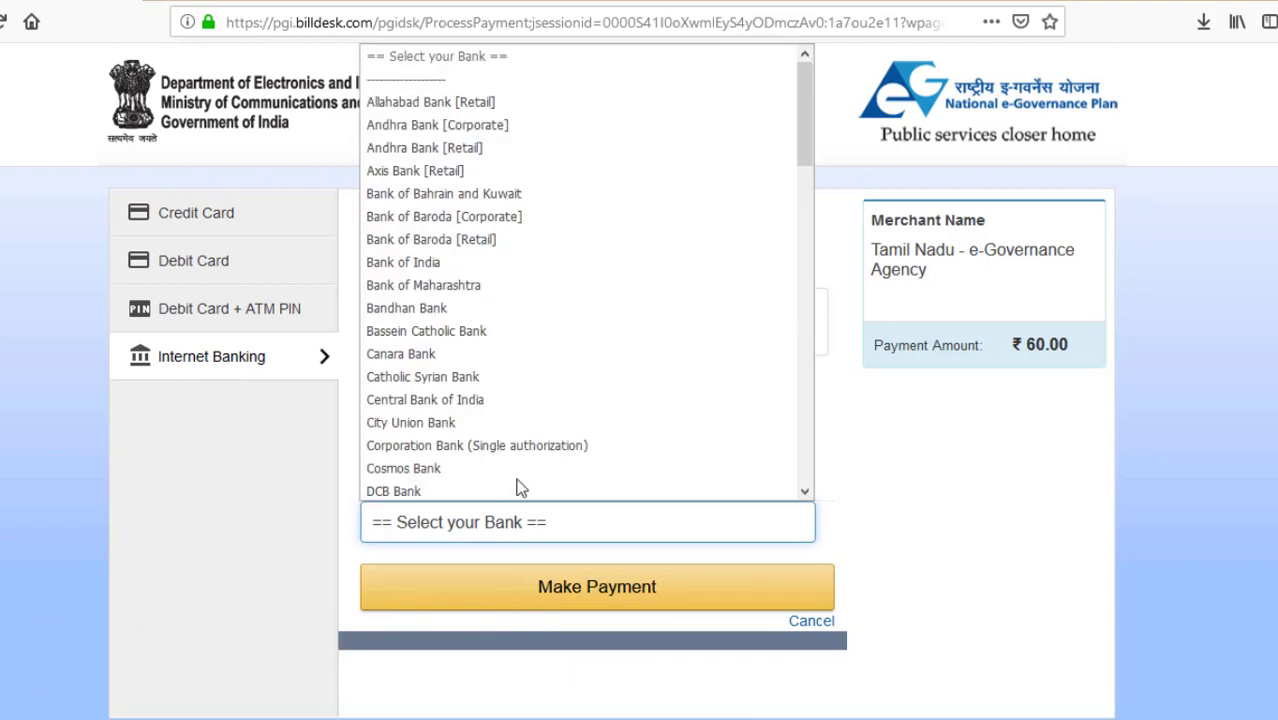
left_click_drag(806, 137, 806, 263)
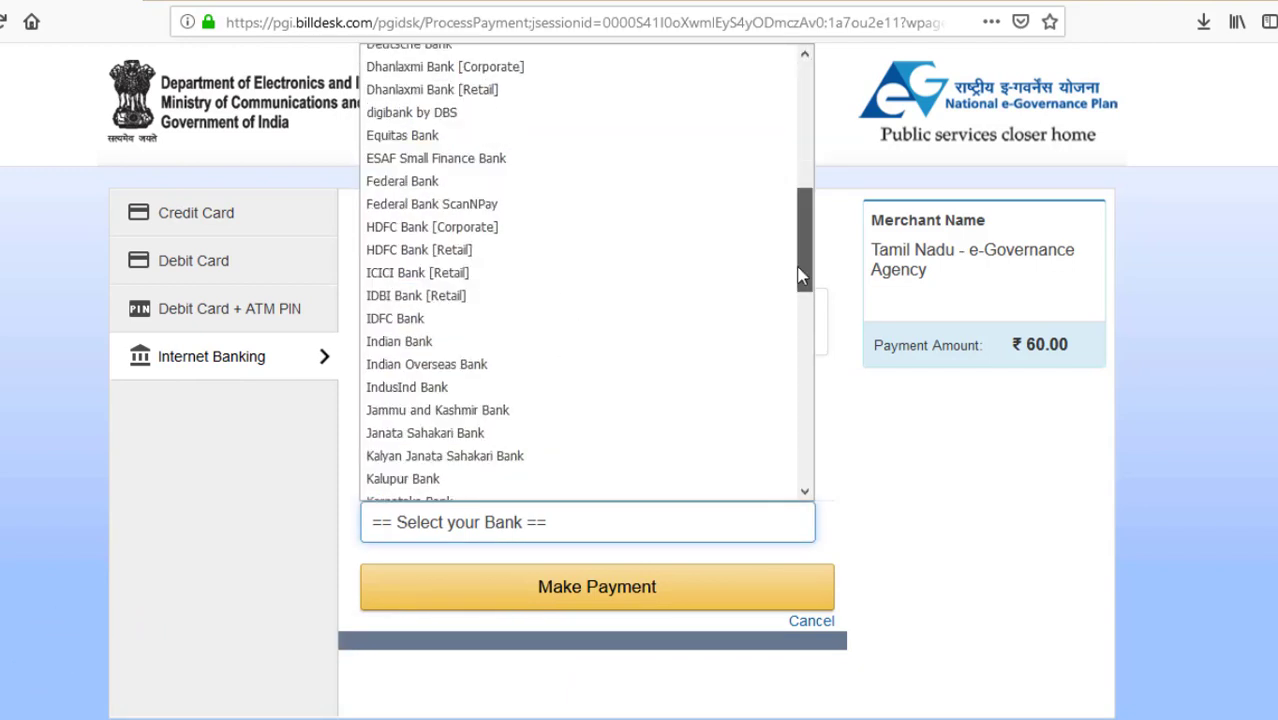
left_click(485, 342)
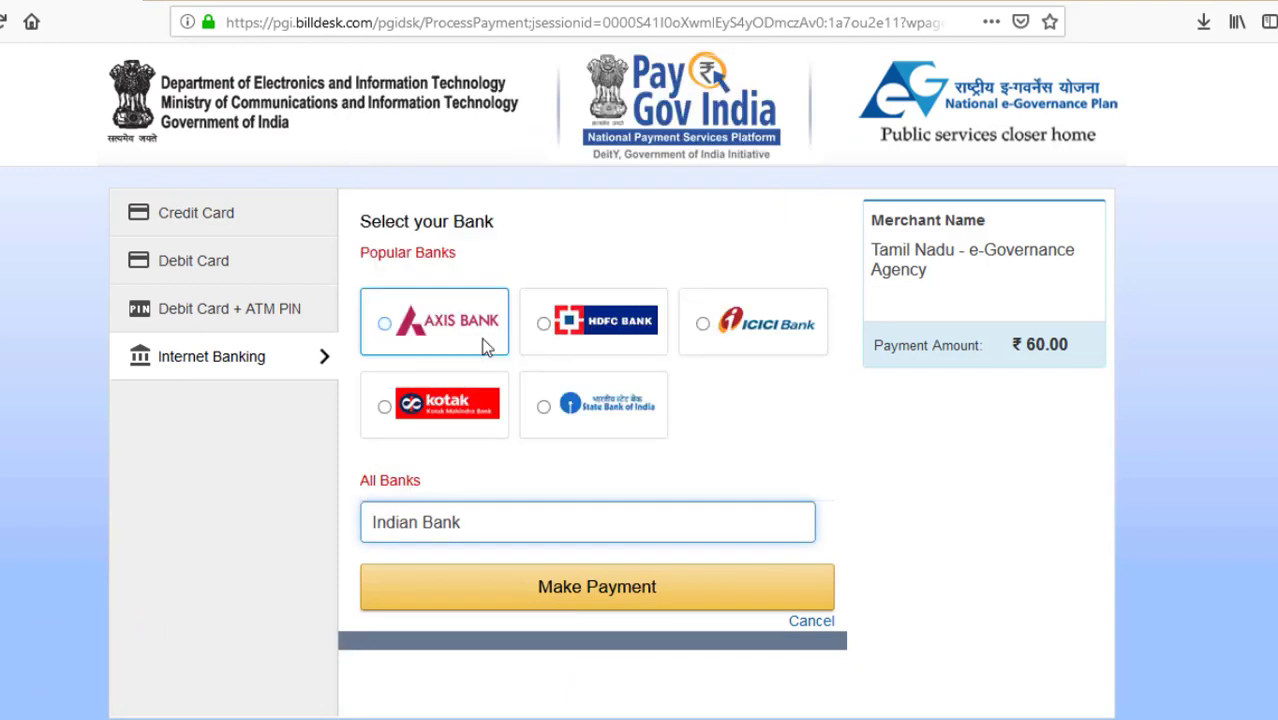
left_click(600, 600)
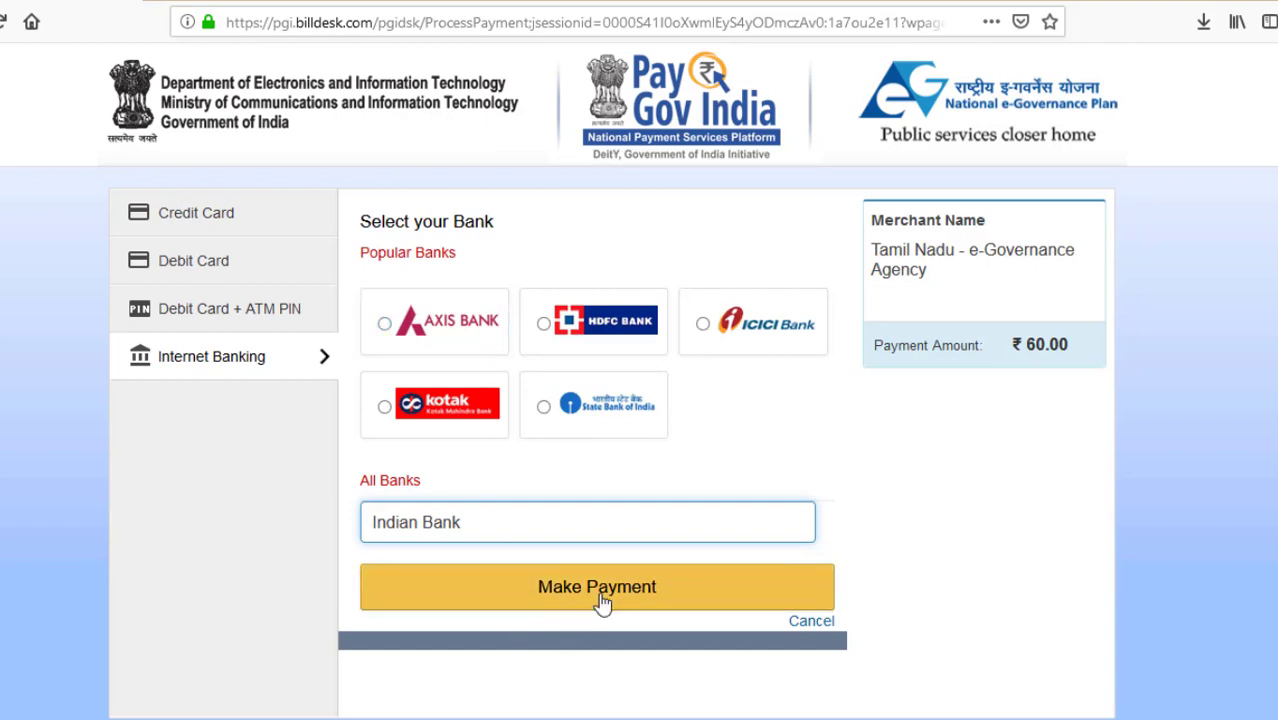